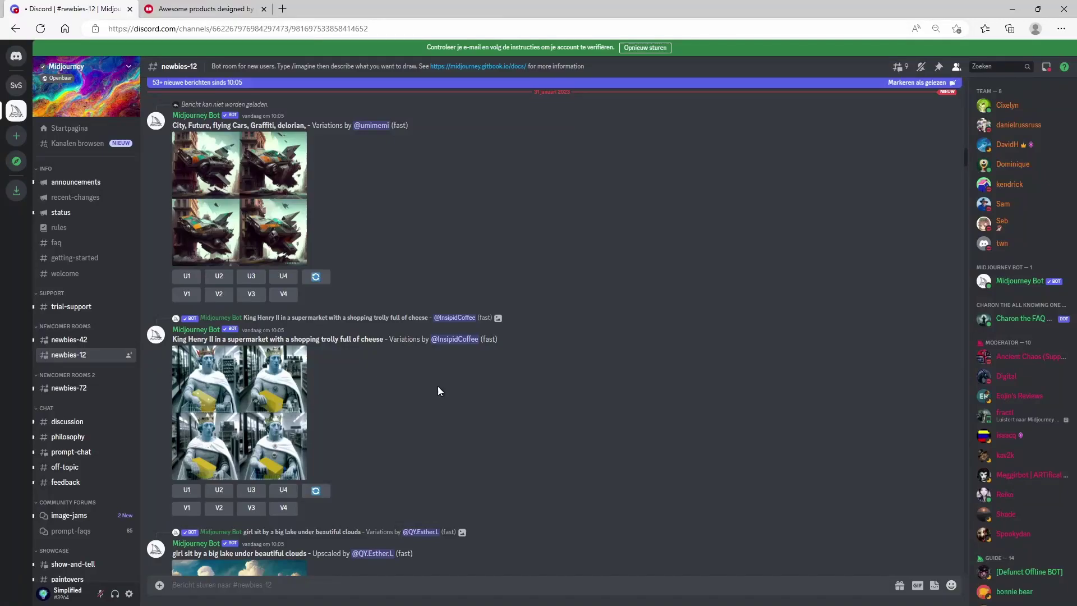
Step: Check the Redbubble page, then return to the Midjourney channel in Discord
{"action": "left_click", "coordinate": [206, 9]}
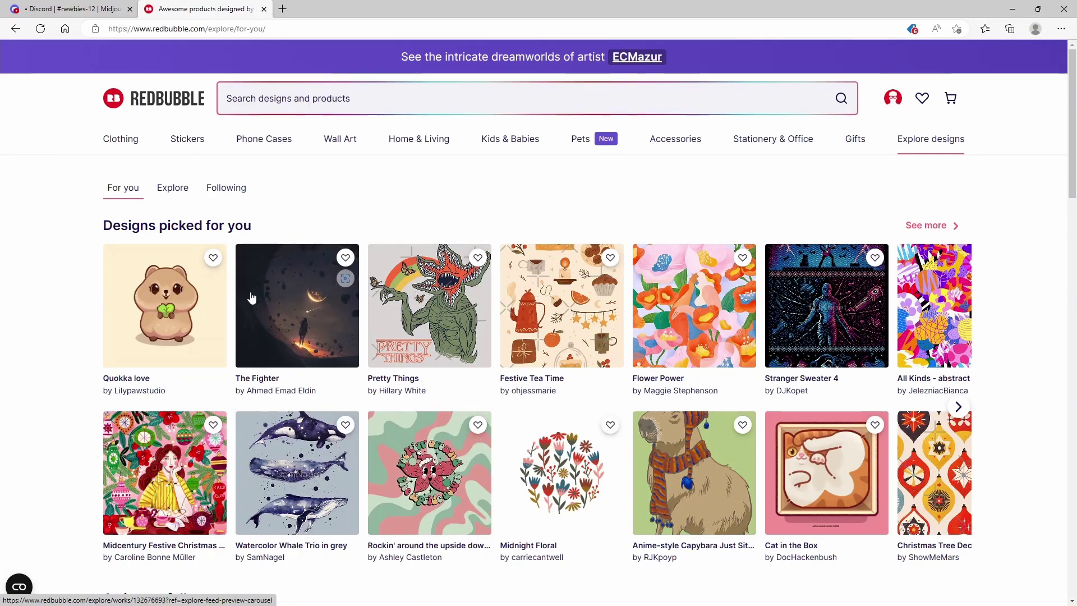
{"action": "mouse_move", "coordinate": [322, 122]}
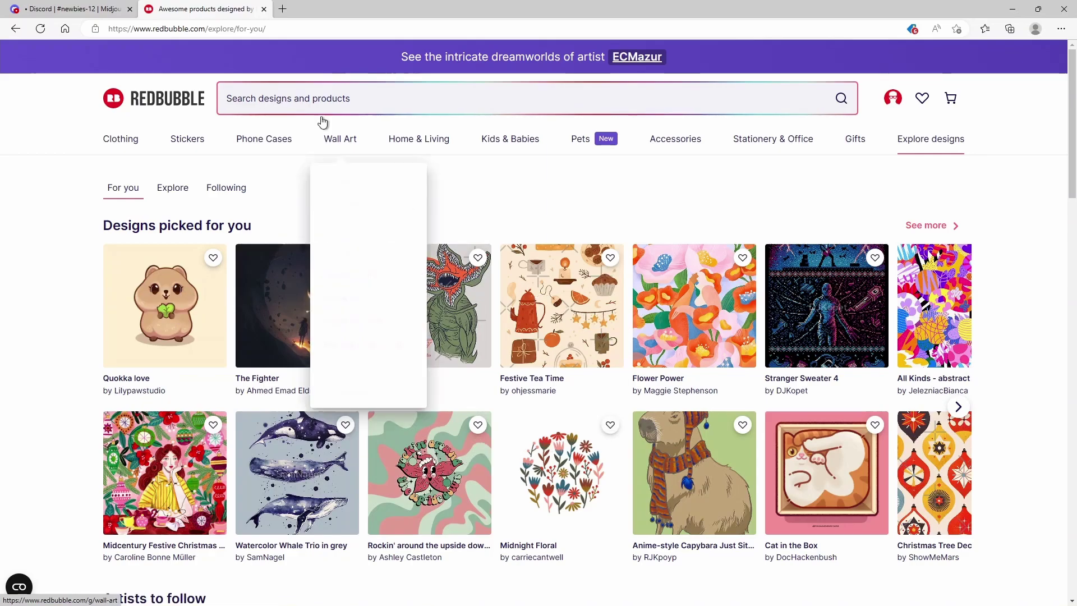
{"action": "left_click", "coordinate": [73, 9]}
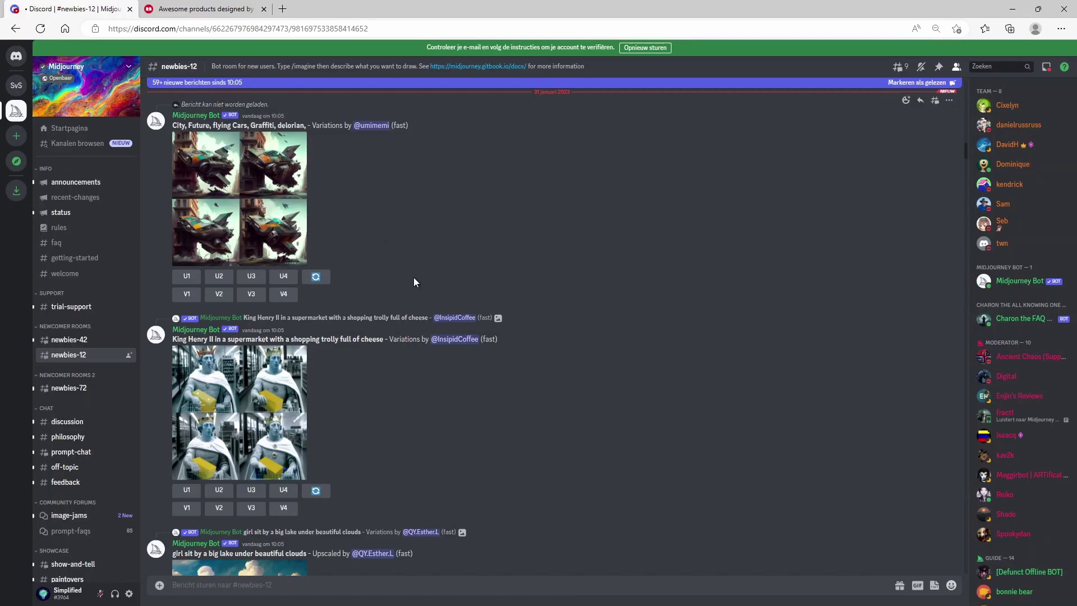
{"action": "scroll", "coordinate": [347, 279], "scroll_direction": "down", "scroll_amount": 5}
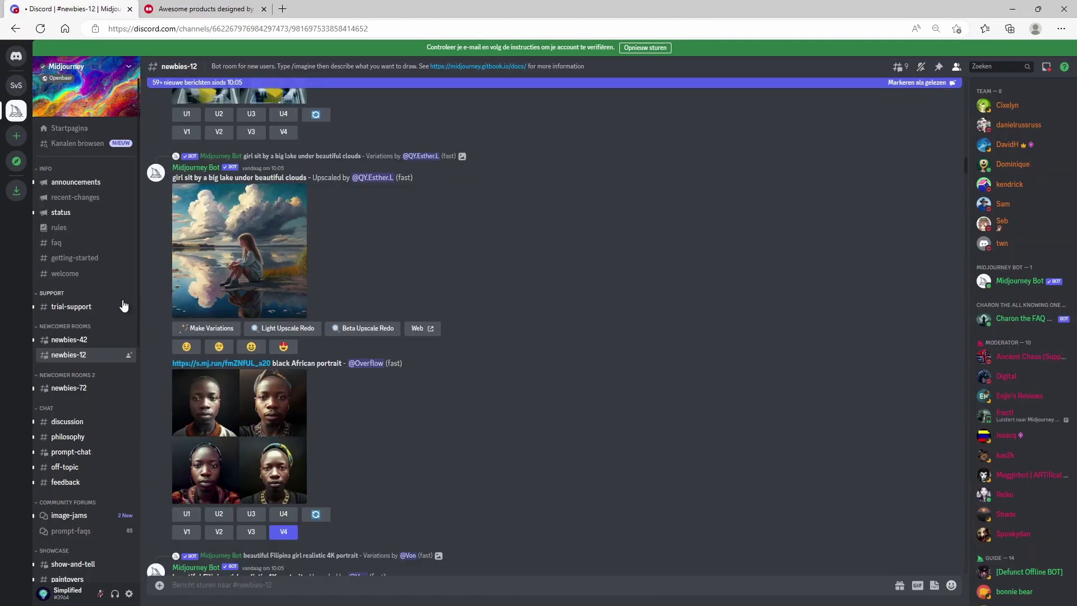
{"action": "mouse_move", "coordinate": [79, 341]}
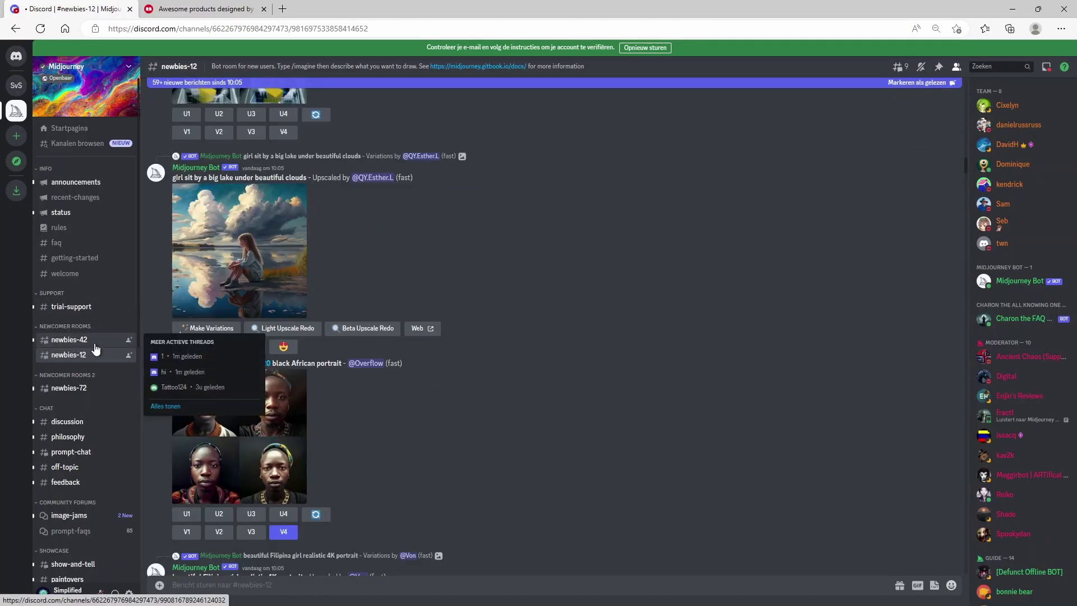
Step: Submit the /imagine prompt 'brand, logo, media icons, high quality' to Midjourney
{"action": "left_click", "coordinate": [307, 587]}
{"action": "type", "text": "/imagine"}
{"action": "key", "text": "Tab"}
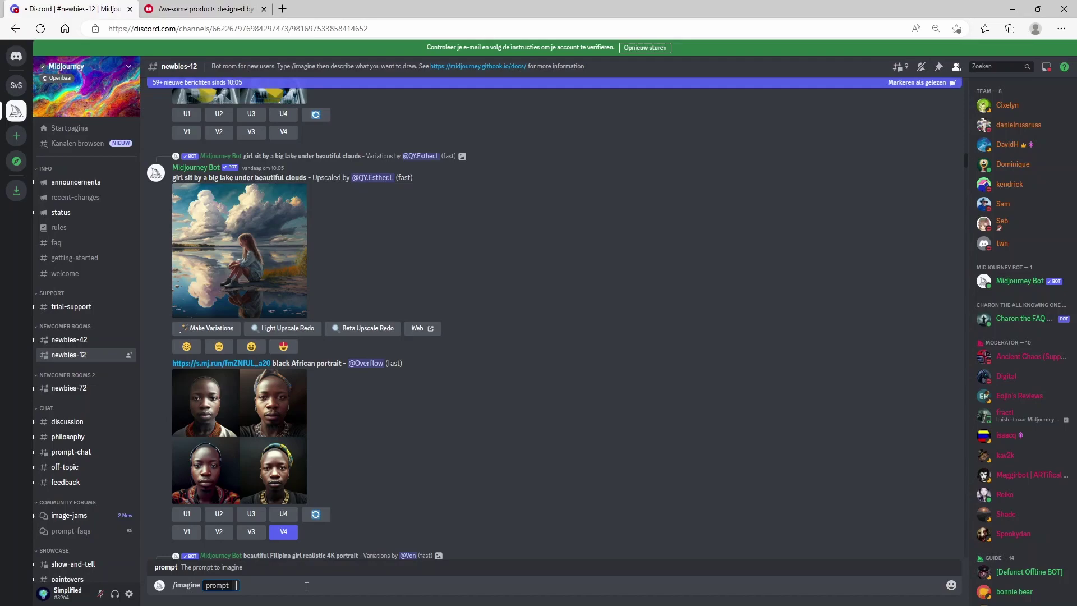
{"action": "type", "text": "brand, logo, media "}
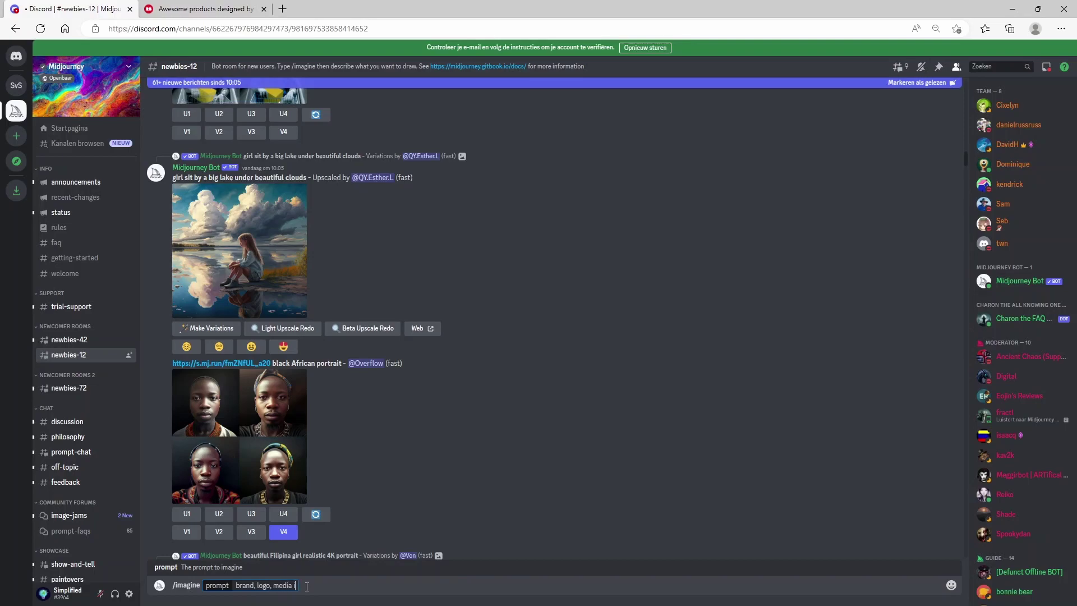
{"action": "type", "text": "icons, high quality"}
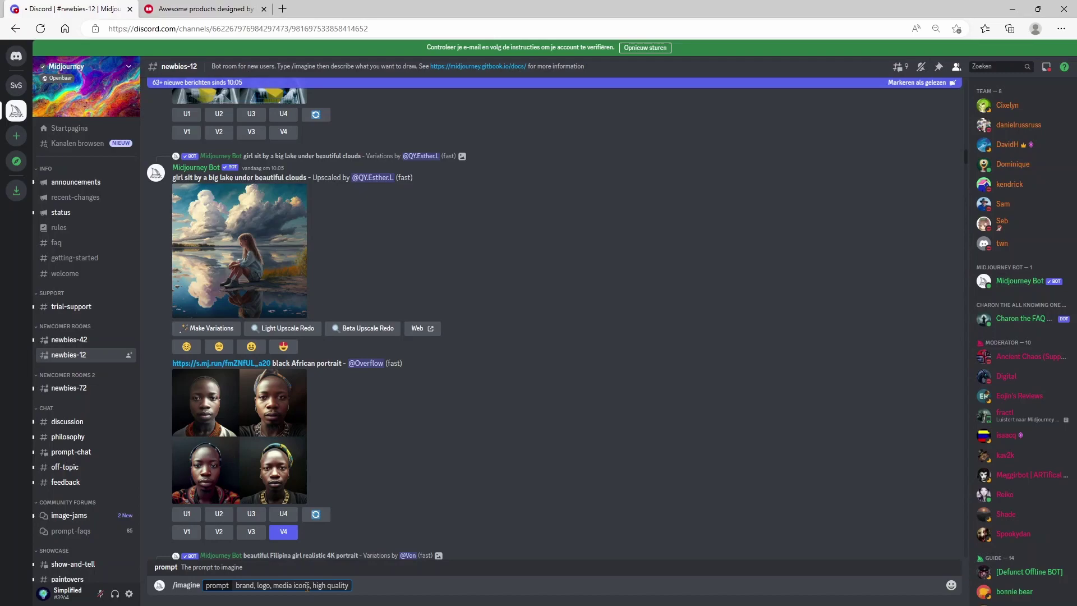
{"action": "key", "text": "Return"}
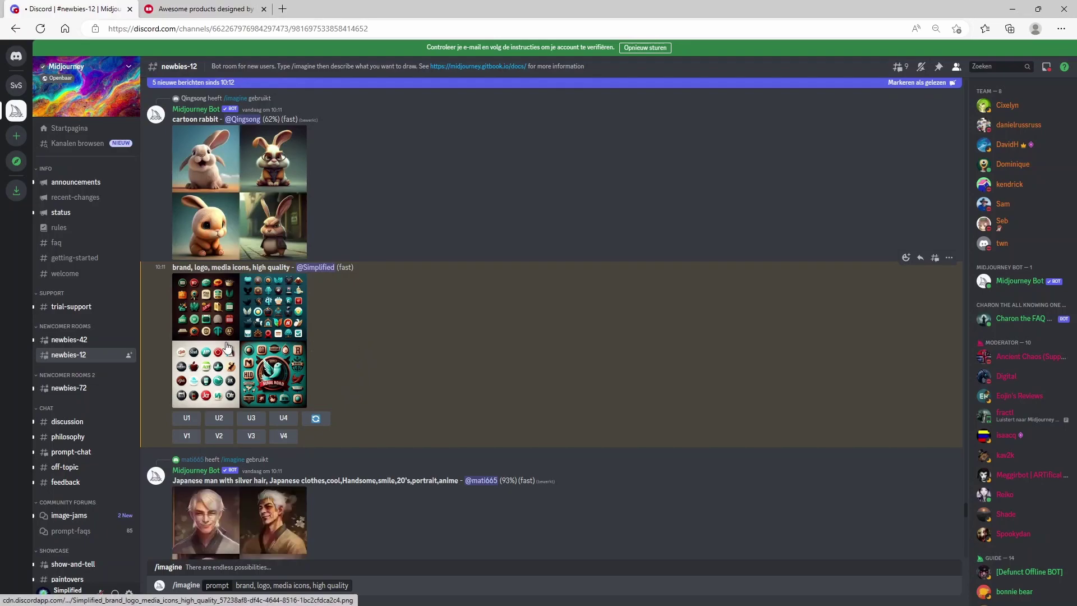
Step: Preview the generated media-icons image grid, then close the preview and scroll back up
{"action": "left_click", "coordinate": [271, 329]}
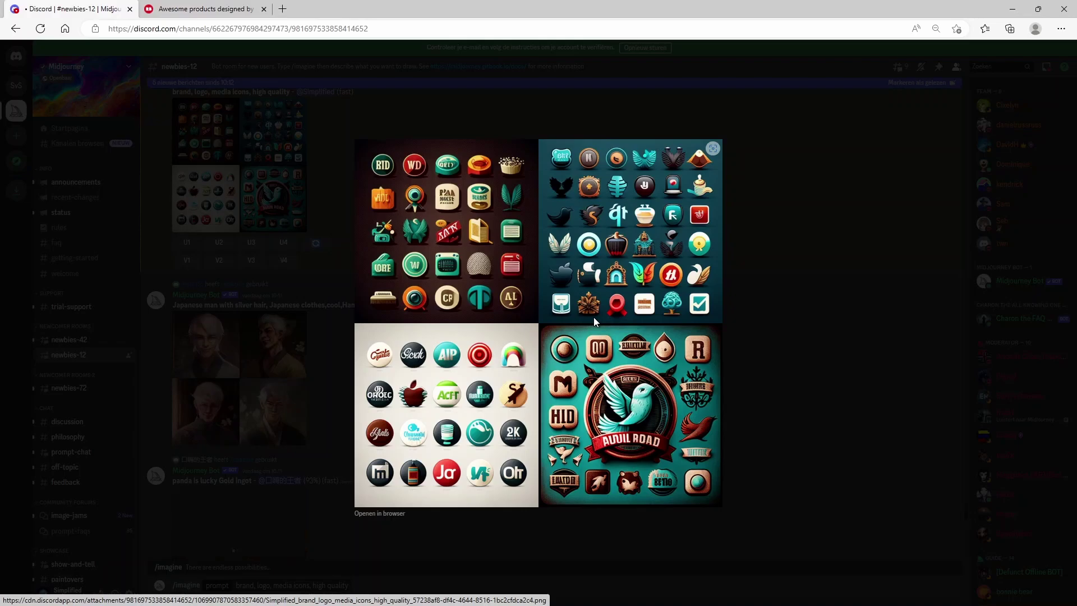
{"action": "key", "text": "Escape"}
{"action": "scroll", "coordinate": [367, 358], "scroll_direction": "up", "scroll_amount": 1}
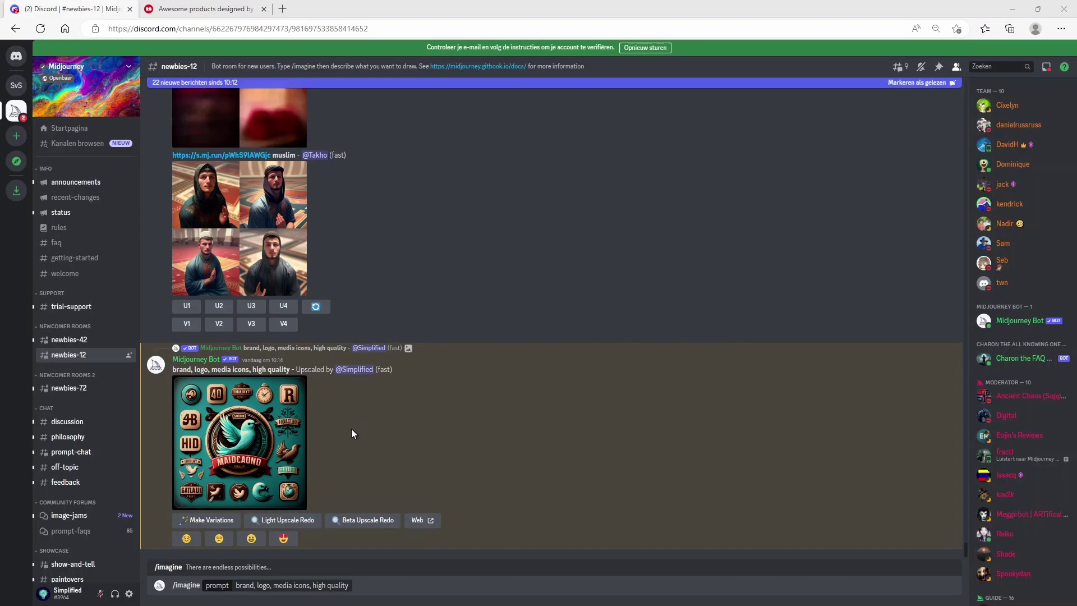
Step: Save the full-size upscaled teal bird emblem image to Downloads
{"action": "left_click", "coordinate": [240, 439]}
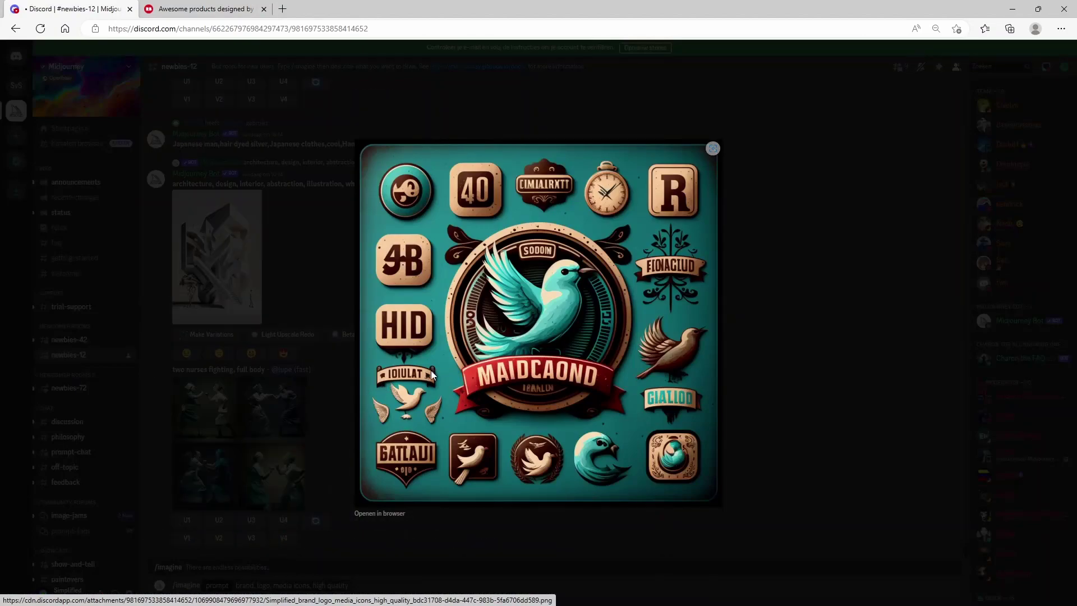
{"action": "left_click", "coordinate": [380, 513]}
{"action": "right_click", "coordinate": [460, 306]}
{"action": "left_click", "coordinate": [506, 337]}
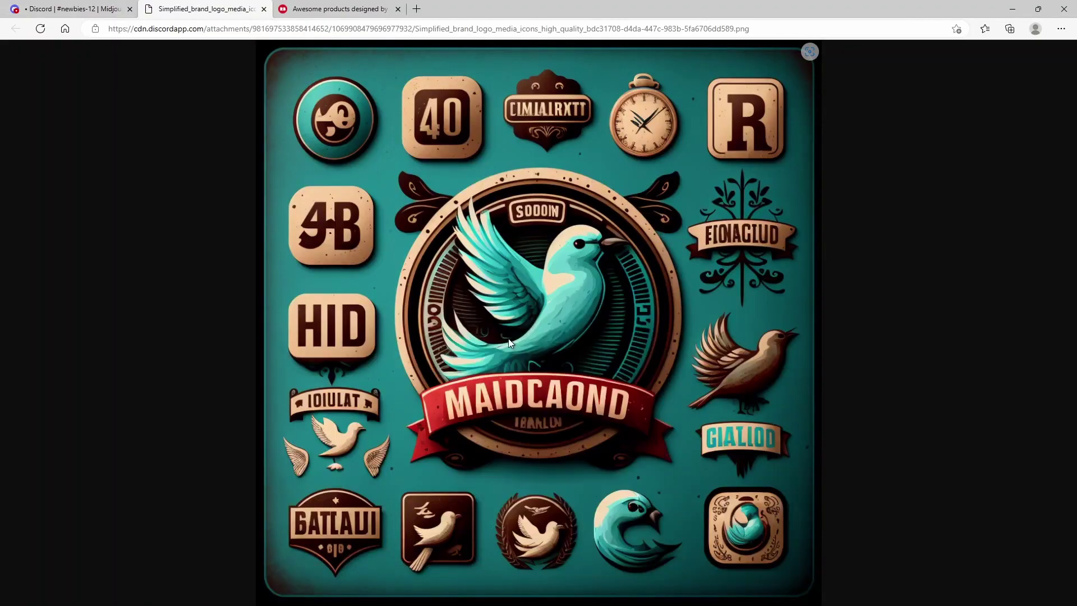
{"action": "left_click", "coordinate": [388, 316]}
Step: Close the image tab and return to the Redbubble page
{"action": "left_click", "coordinate": [264, 9]}
{"action": "left_click", "coordinate": [249, 13]}
{"action": "mouse_move", "coordinate": [672, 149]}
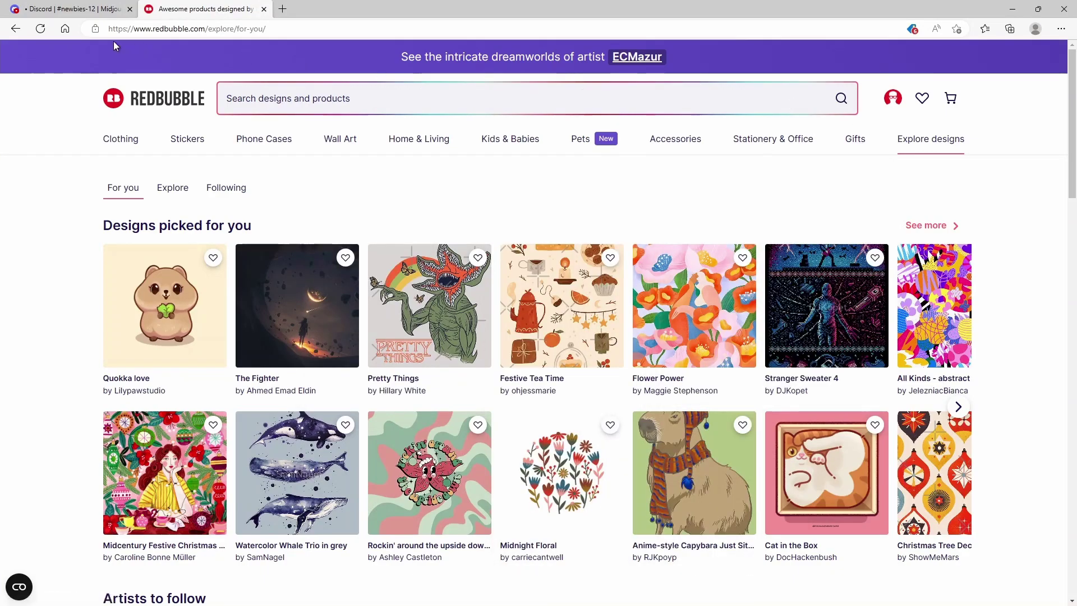
Step: From the seller Dashboard, upload the downloaded bird emblem image as a new work
{"action": "left_click", "coordinate": [15, 28]}
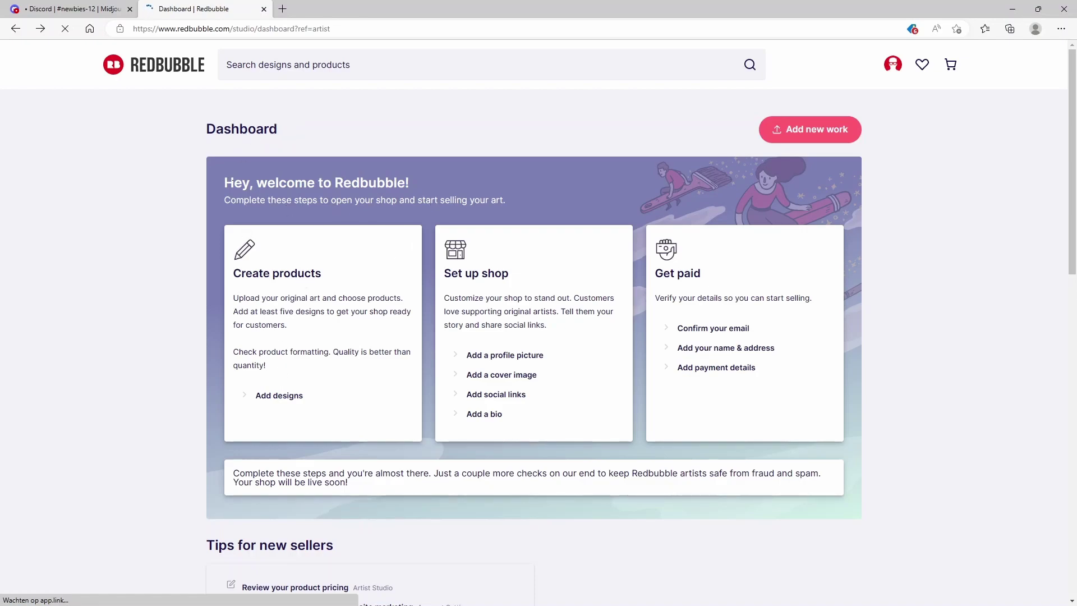
{"action": "left_click", "coordinate": [282, 396]}
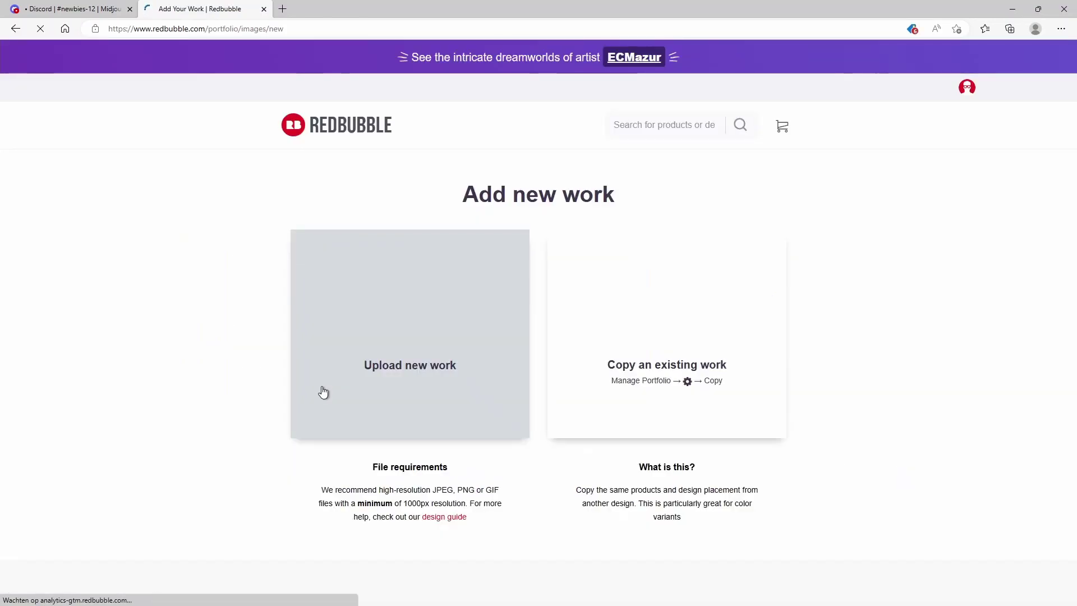
{"action": "left_click", "coordinate": [444, 364]}
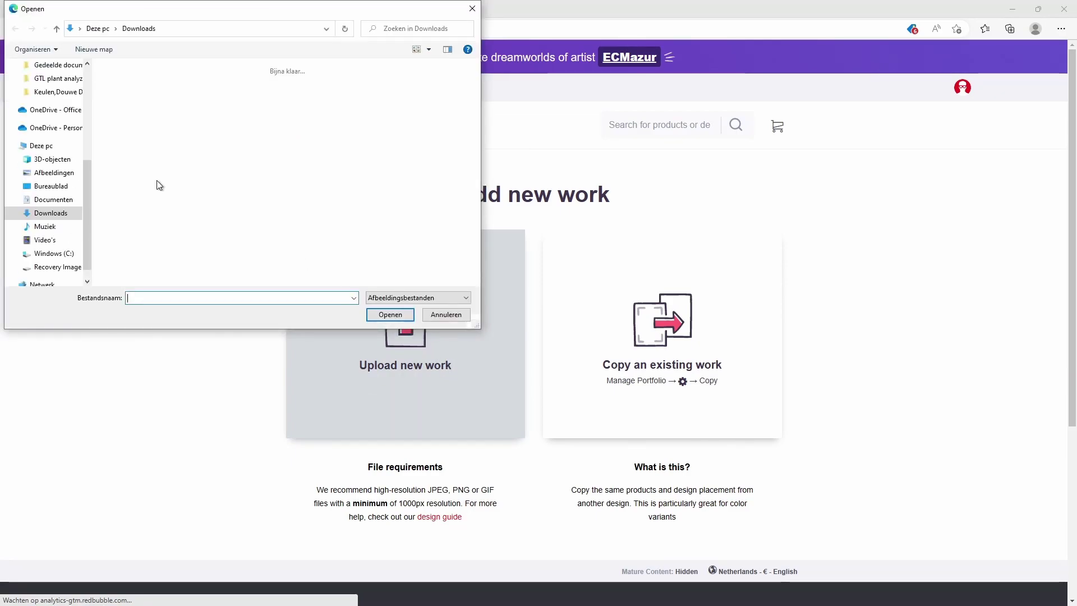
{"action": "double_click", "coordinate": [125, 106]}
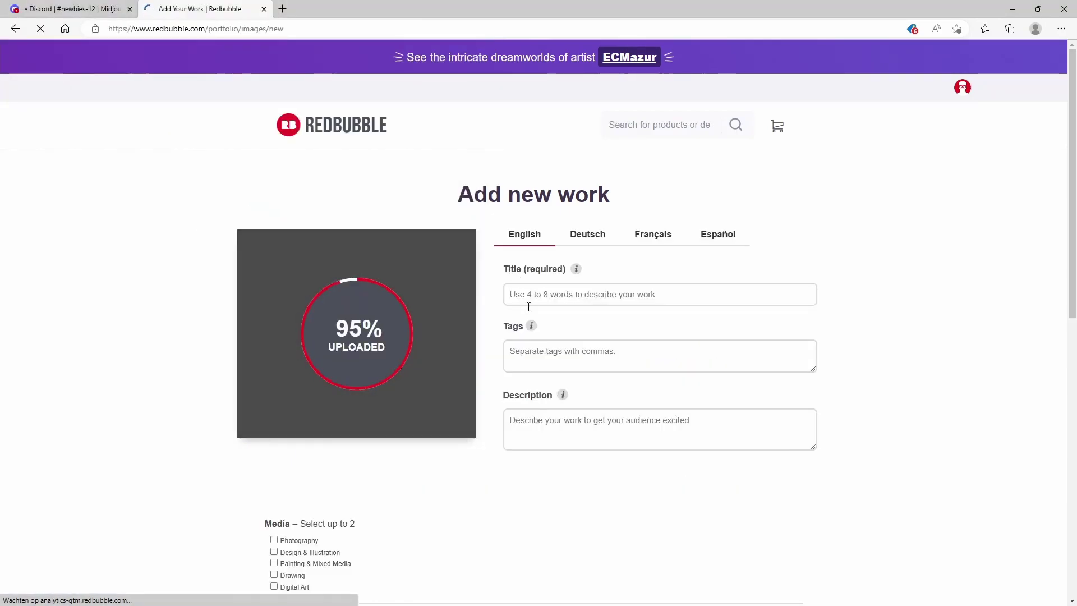
Step: Title the work 'media icons design' and tag it 'media, icons, high quality, software'
{"action": "left_click", "coordinate": [577, 295]}
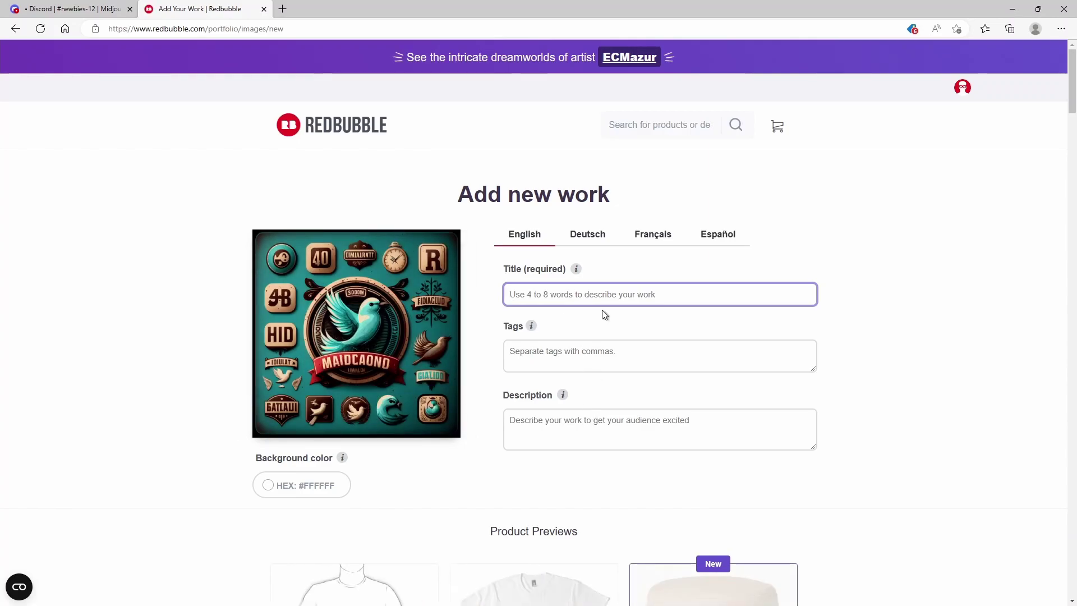
{"action": "type", "text": "media icon"}
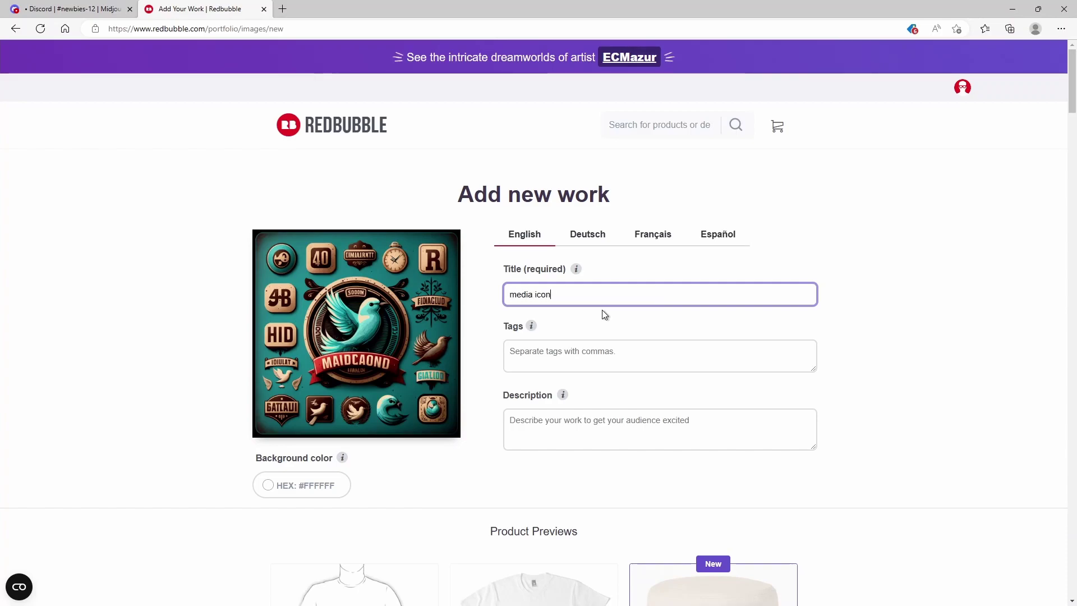
{"action": "type", "text": "s design"}
{"action": "left_click", "coordinate": [615, 347]}
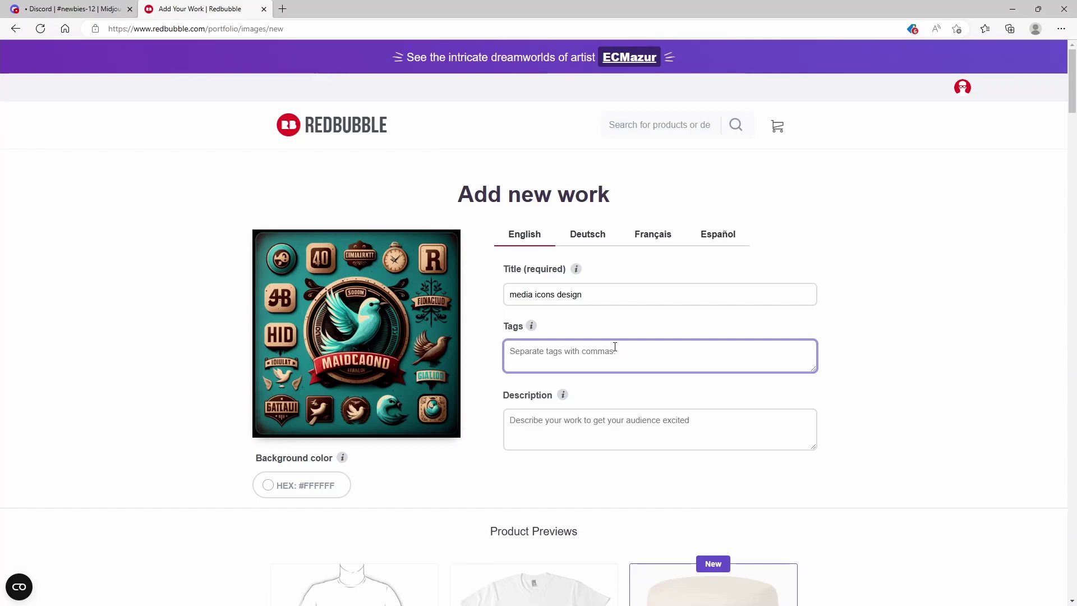
{"action": "type", "text": "media, icons, highq ual"}
{"action": "key", "text": "BackSpace"}
{"action": "key", "text": "BackSpace"}
{"action": "key", "text": "BackSpace"}
{"action": "key", "text": "BackSpace"}
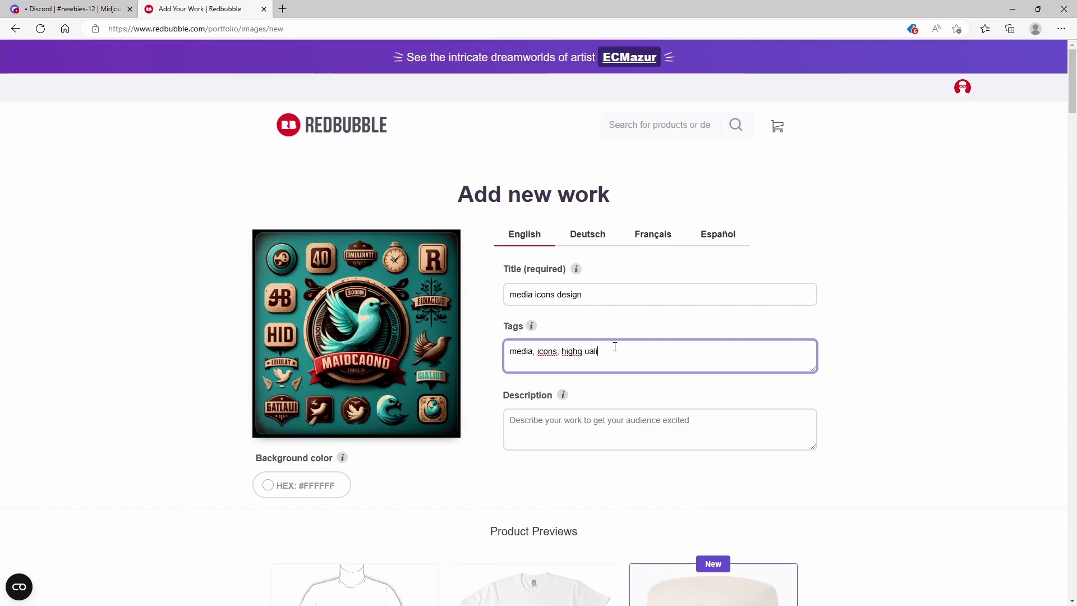
{"action": "key", "text": "BackSpace"}
{"action": "type", "text": "quality, software"}
{"action": "type", "text": ","}
{"action": "key", "text": "BackSpace"}
{"action": "key", "text": "BackSpace"}
{"action": "left_click", "coordinate": [600, 425]}
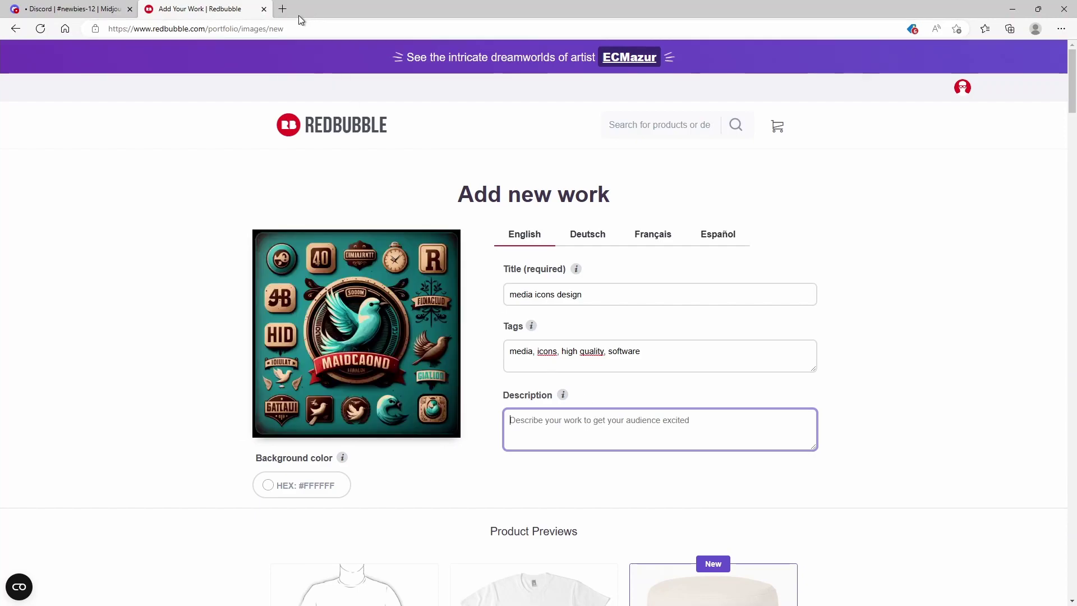
{"action": "left_click", "coordinate": [284, 10]}
Step: Search Bing for 'chatgpt' and start a new chat from OpenAI's ChatGPT page
{"action": "type", "text": "chatgpt"}
{"action": "key", "text": "Return"}
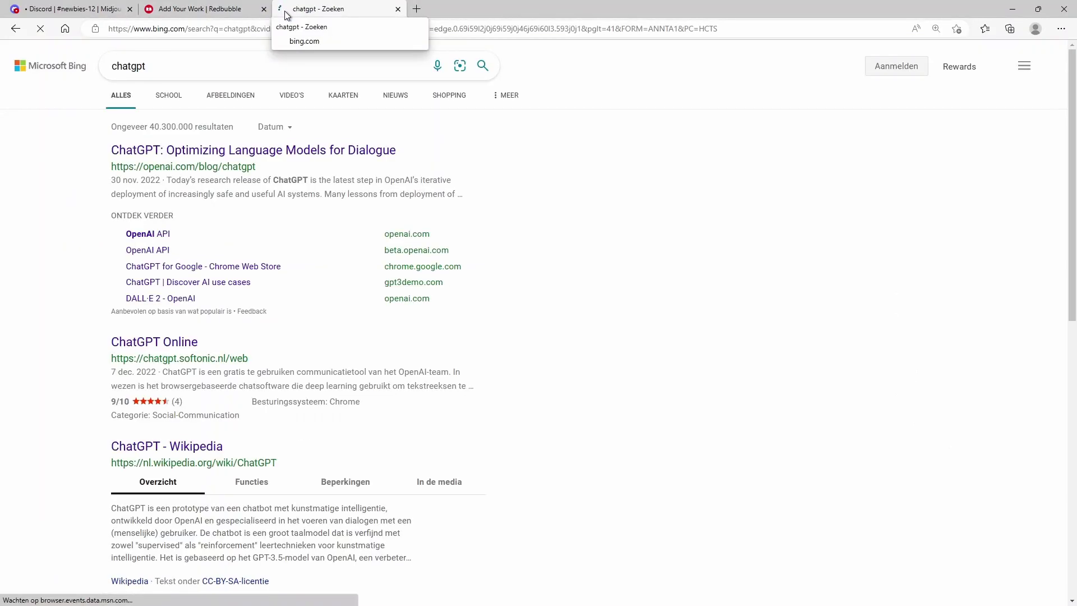
{"action": "left_click", "coordinate": [351, 147]}
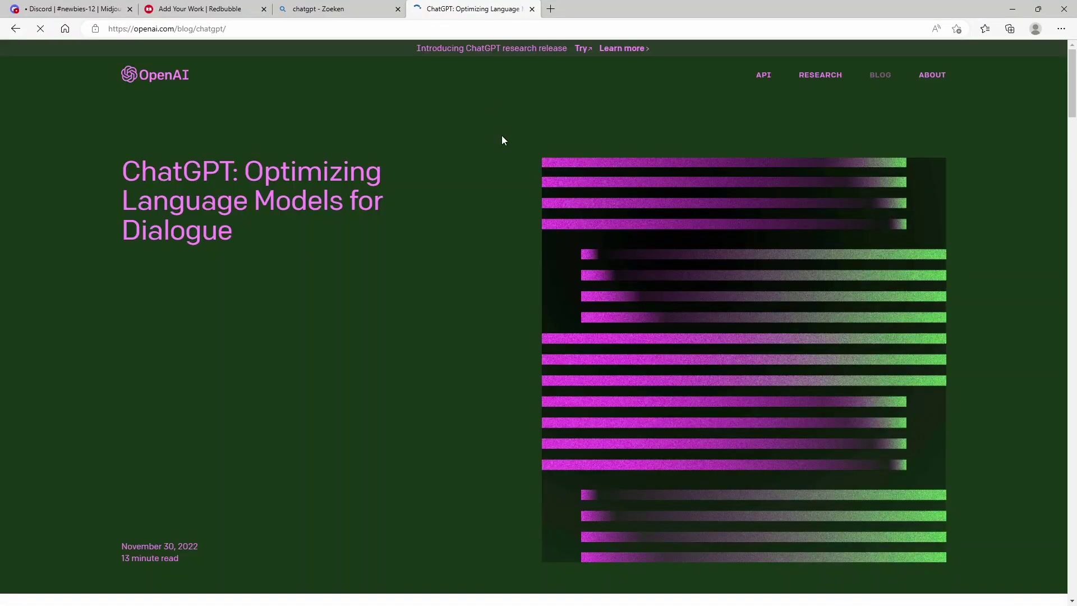
{"action": "left_click", "coordinate": [582, 48]}
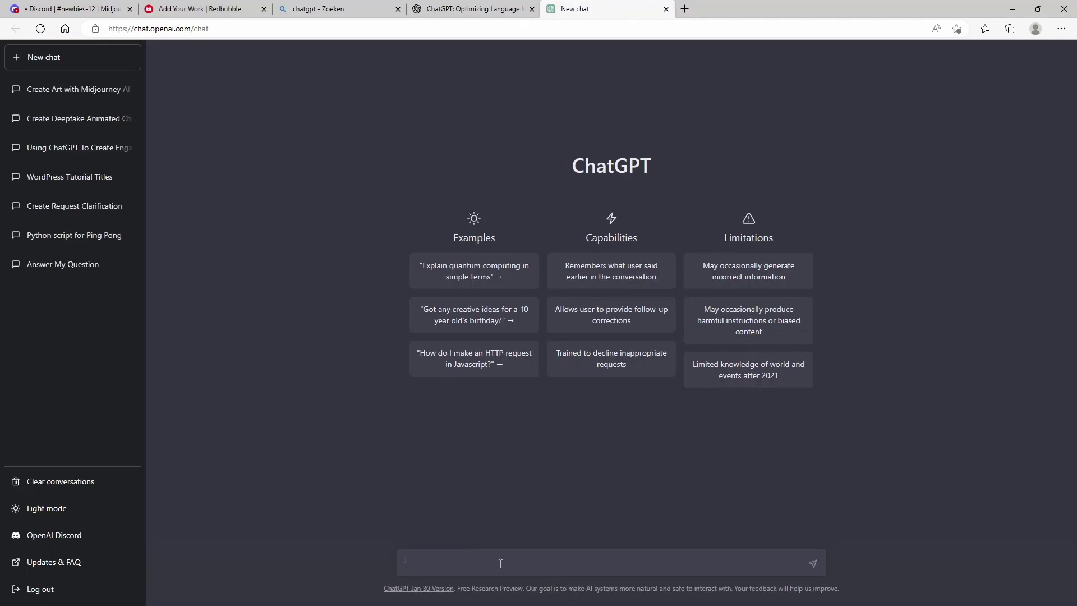
Step: Ask ChatGPT to 'write description about t-shirt design with media icon logo' and select its answer
{"action": "type", "text": "write description about t-shirt design w"}
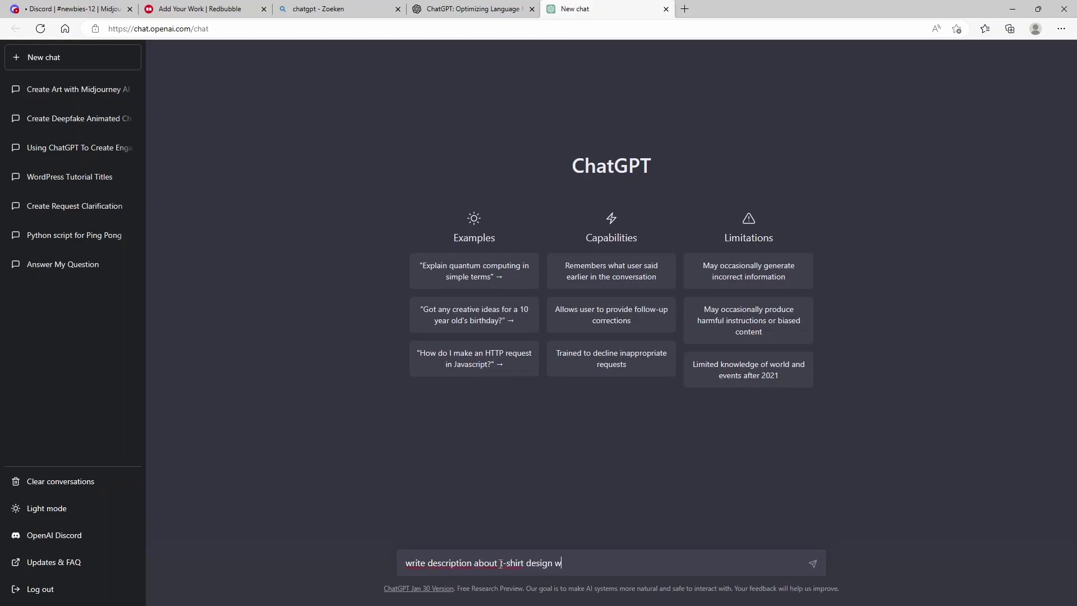
{"action": "type", "text": "ith media icon logo"}
{"action": "key", "text": "Return"}
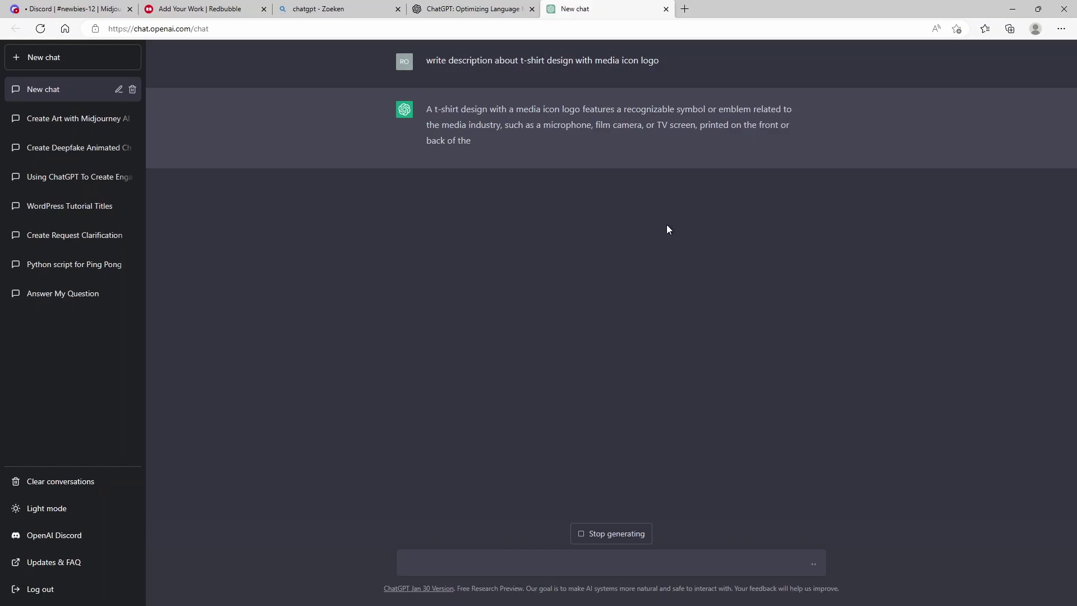
{"action": "triple_click", "coordinate": [566, 201]}
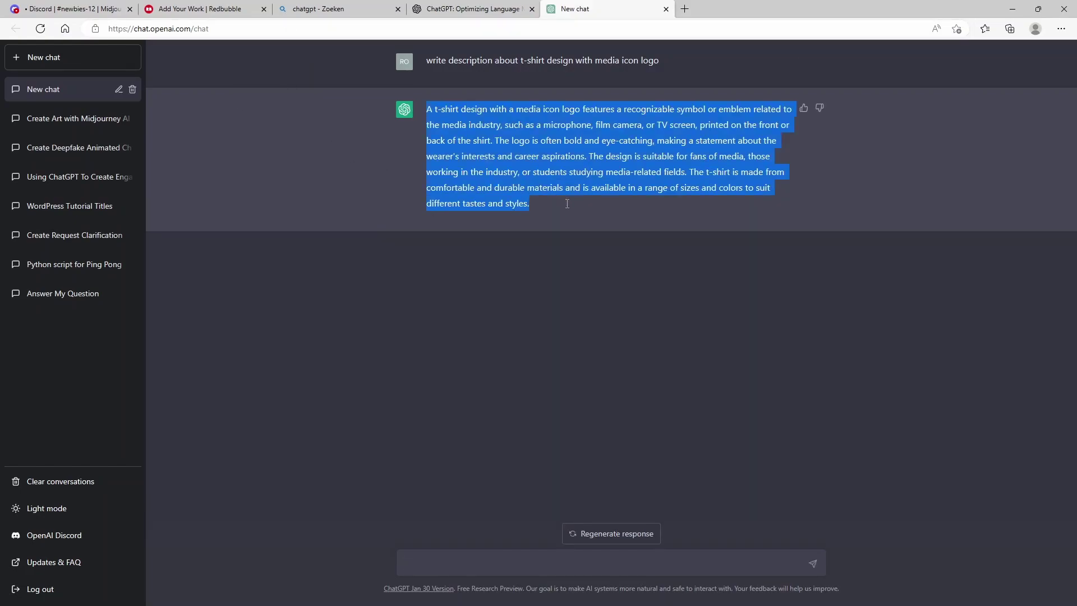
Step: Paste the ChatGPT description into the Redbubble work's Description field
{"action": "left_click", "coordinate": [200, 9]}
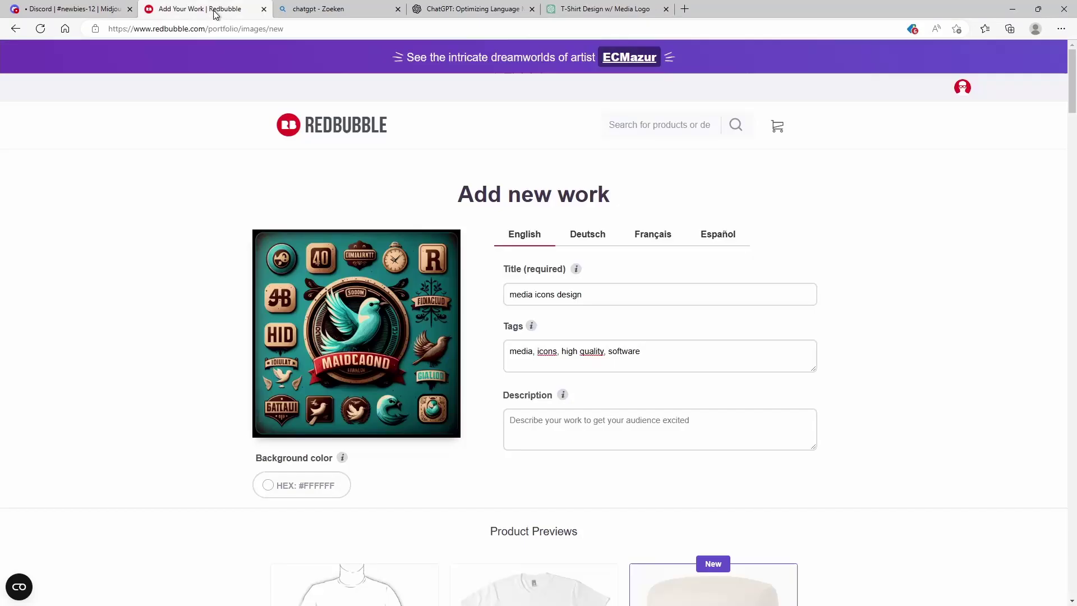
{"action": "left_click", "coordinate": [605, 426]}
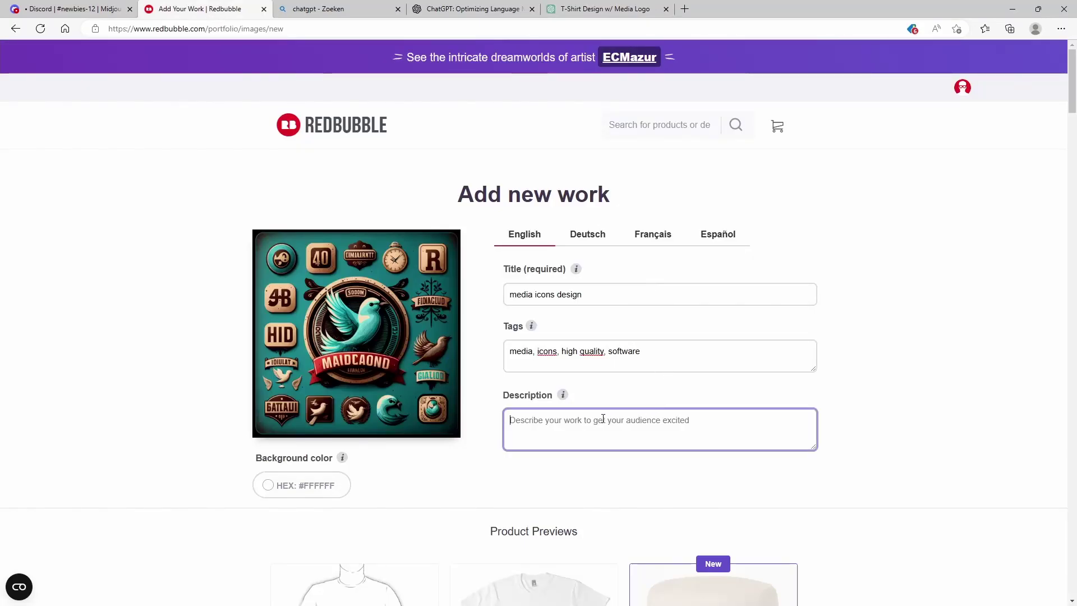
{"action": "key", "text": "ctrl+v"}
{"action": "left_click", "coordinate": [617, 469]}
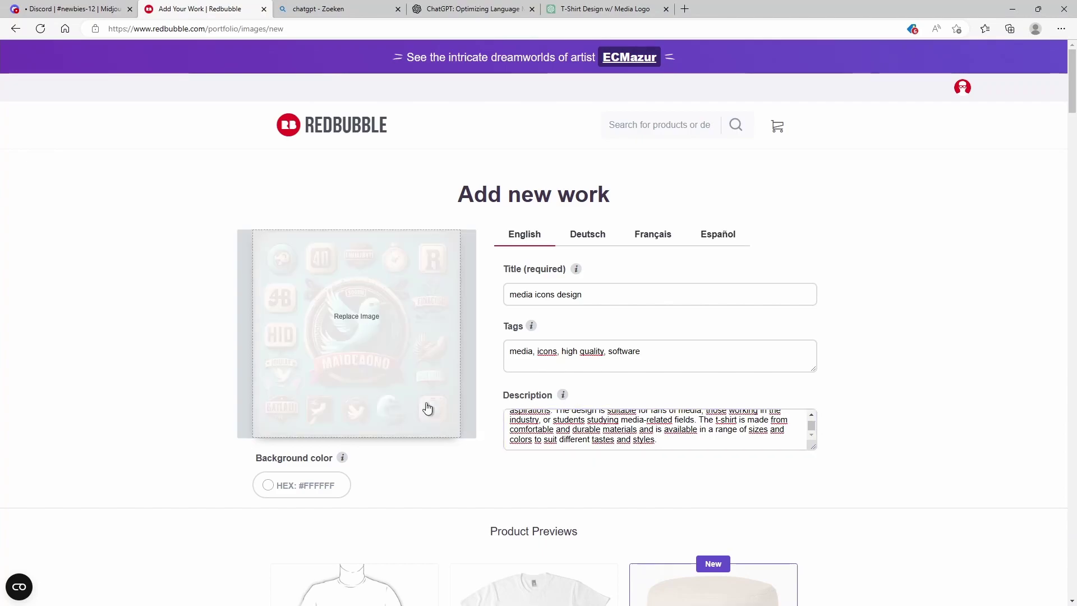
Step: Scroll down to the Product Previews grid
{"action": "scroll", "coordinate": [617, 384], "scroll_direction": "down", "scroll_amount": 3}
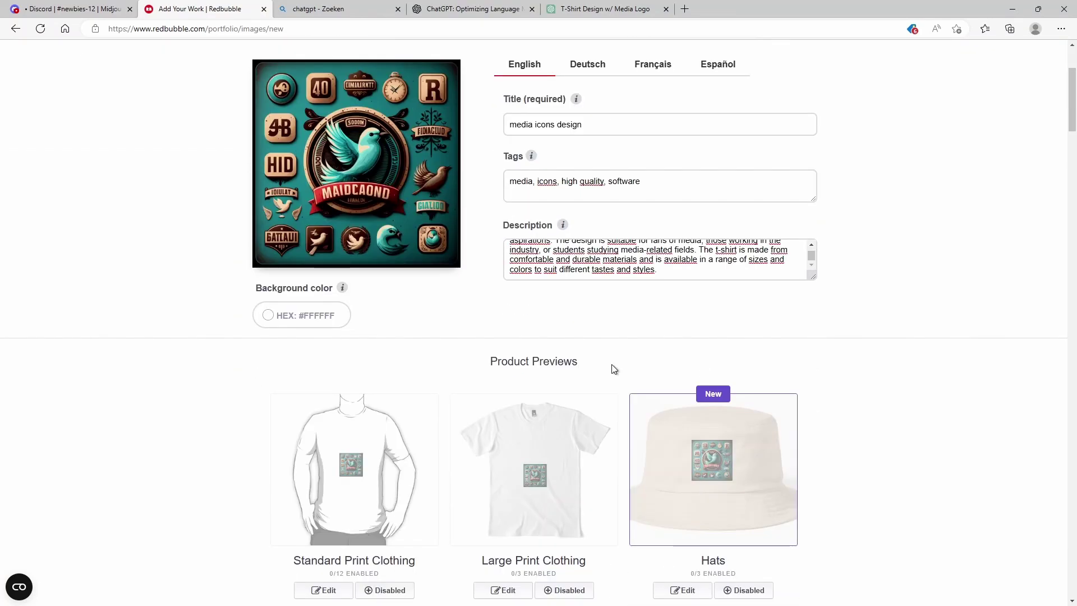
{"action": "scroll", "coordinate": [609, 363], "scroll_direction": "down", "scroll_amount": 3}
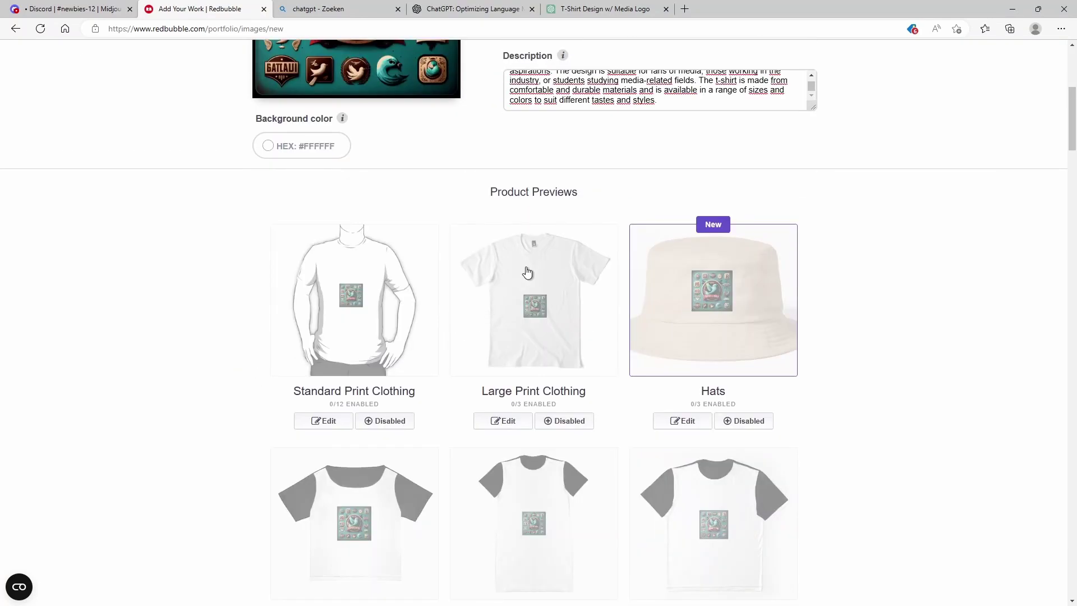
{"action": "scroll", "coordinate": [460, 328], "scroll_direction": "down", "scroll_amount": 3}
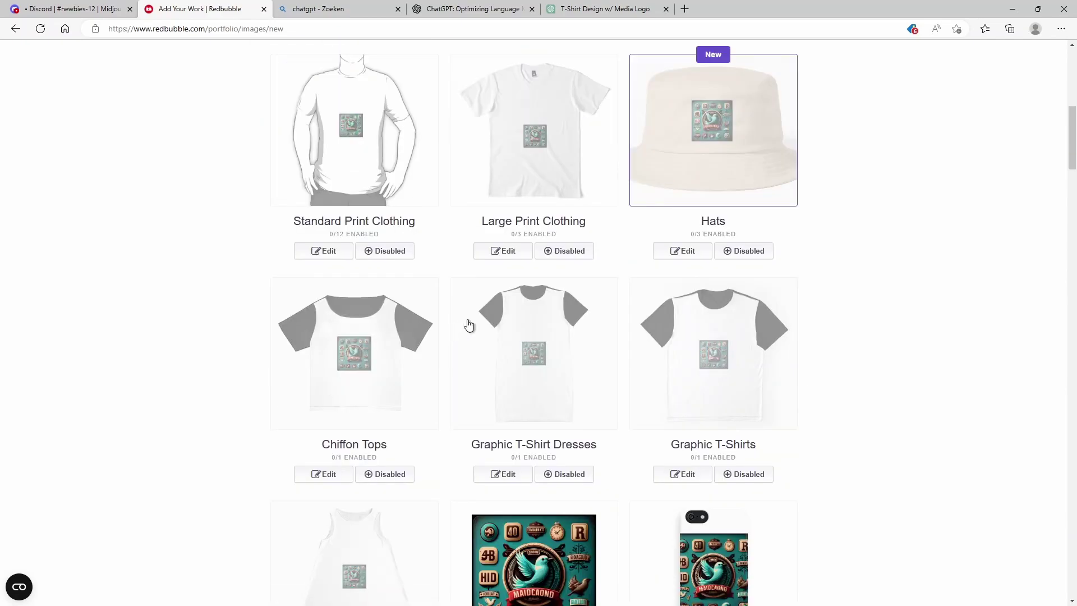
{"action": "scroll", "coordinate": [617, 269], "scroll_direction": "up", "scroll_amount": 2}
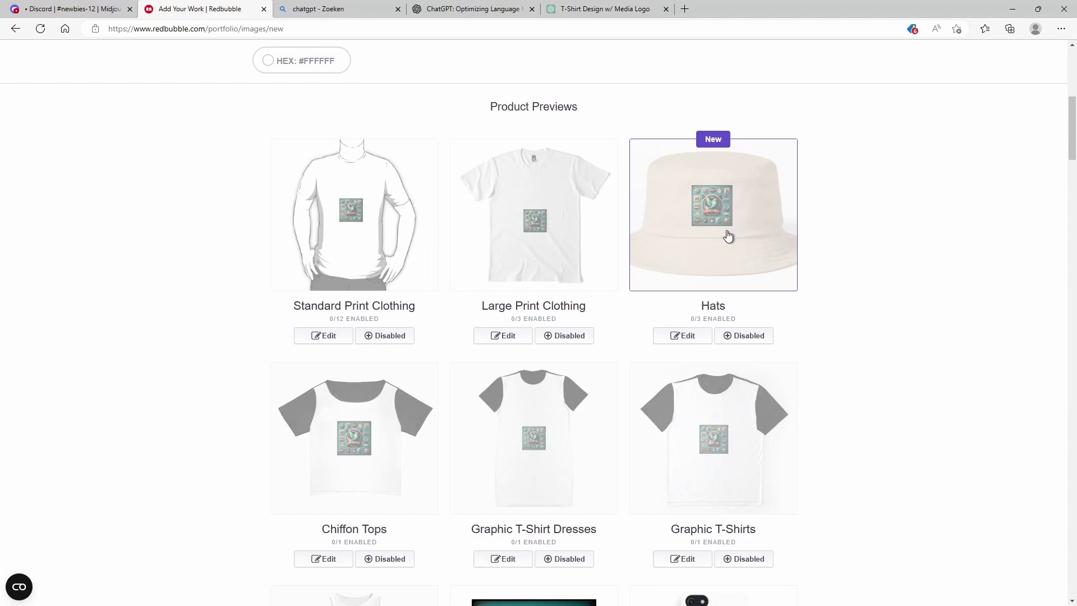
{"action": "scroll", "coordinate": [567, 264], "scroll_direction": "down", "scroll_amount": 4}
{"action": "scroll", "coordinate": [534, 316], "scroll_direction": "down", "scroll_amount": 2}
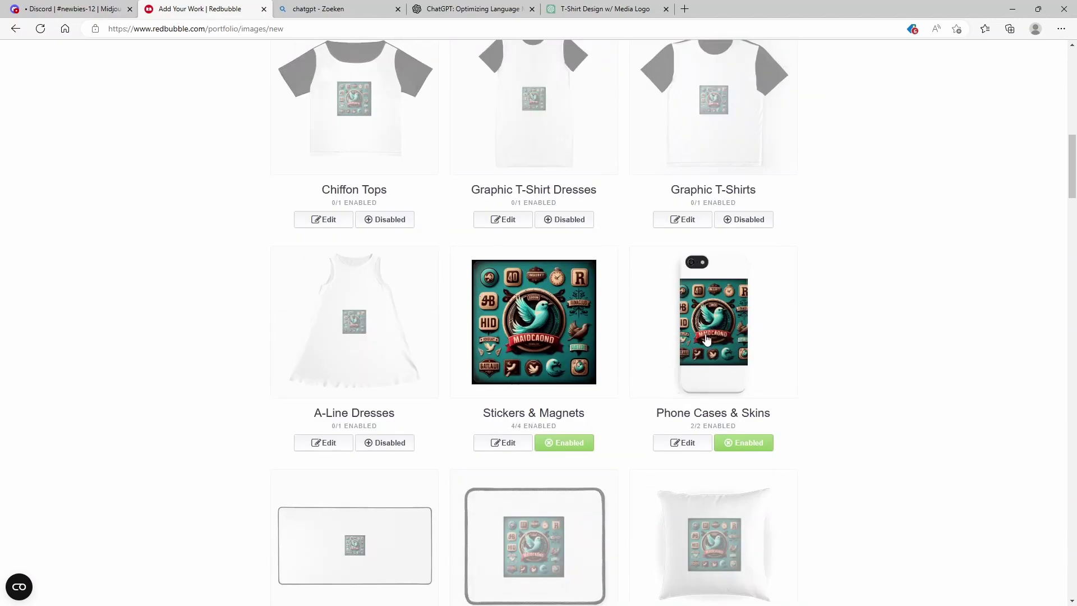
Step: Open the Phone Cases & Skins editor and set the pattern to Regular grid
{"action": "left_click", "coordinate": [682, 443]}
{"action": "scroll", "coordinate": [555, 409], "scroll_direction": "down", "scroll_amount": 3}
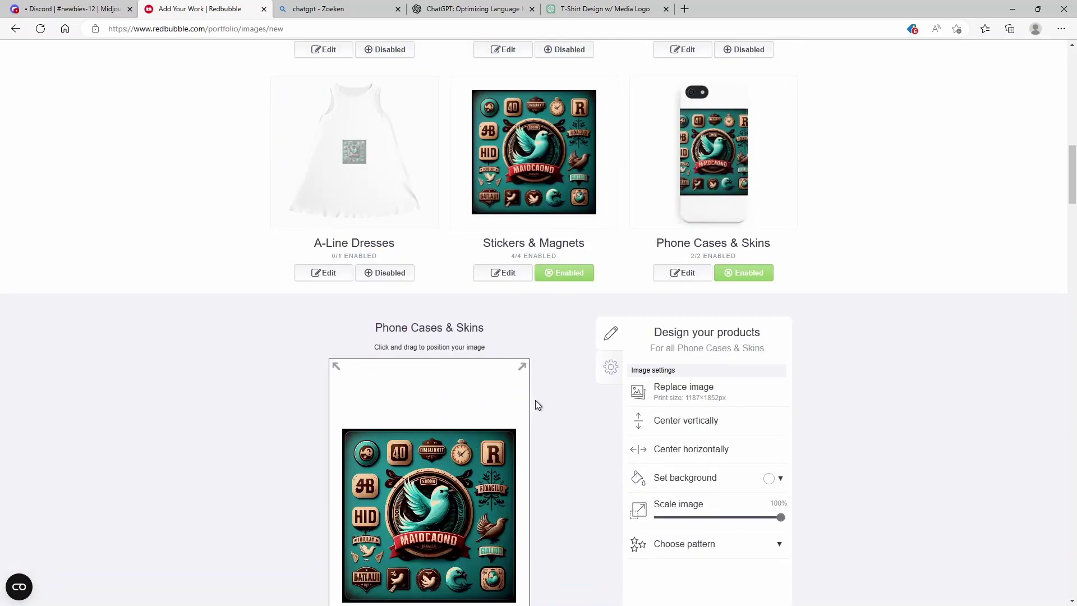
{"action": "scroll", "coordinate": [582, 416], "scroll_direction": "down", "scroll_amount": 4}
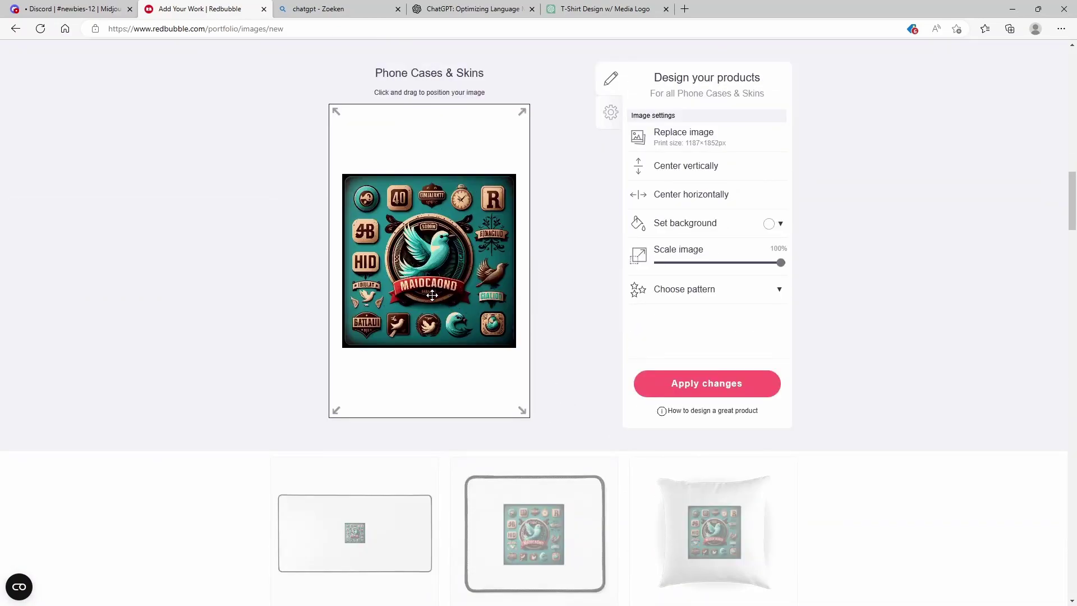
{"action": "scroll", "coordinate": [415, 227], "scroll_direction": "up", "scroll_amount": 1}
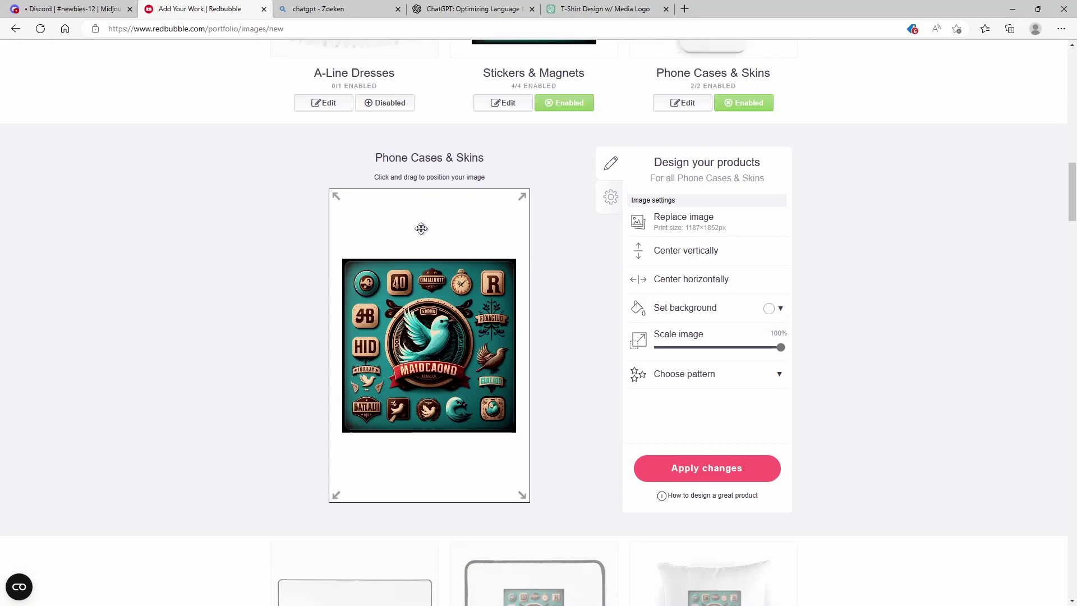
{"action": "left_click", "coordinate": [765, 378]}
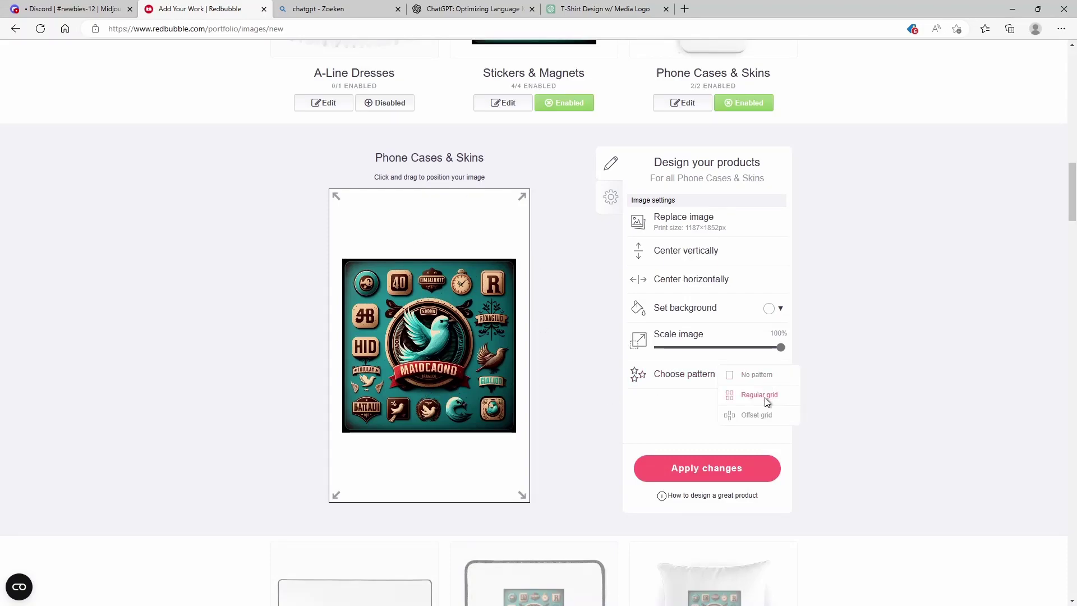
{"action": "left_click", "coordinate": [765, 397]}
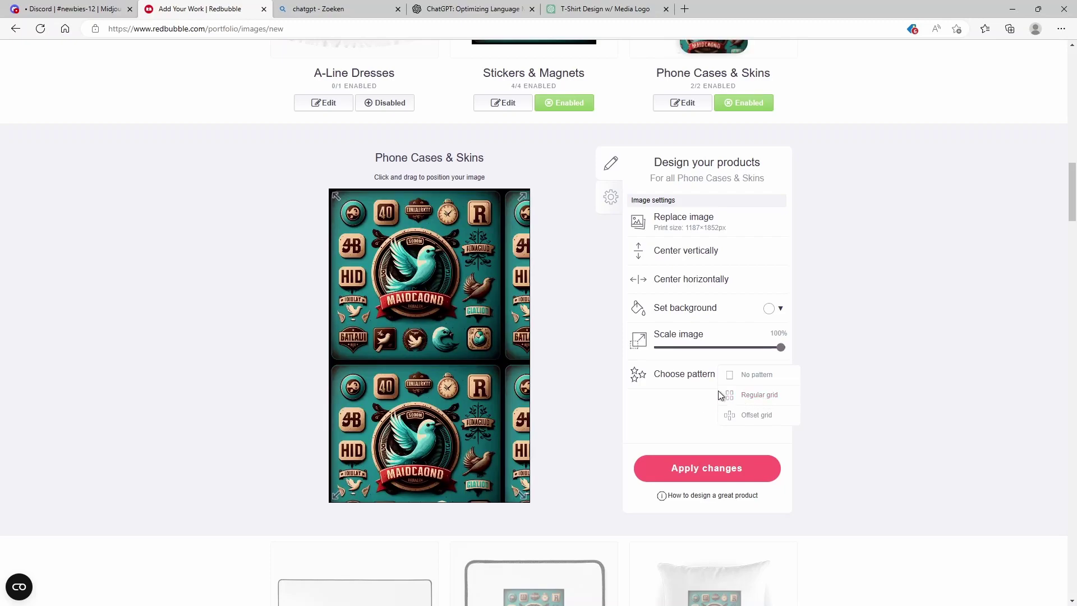
{"action": "left_click", "coordinate": [762, 416]}
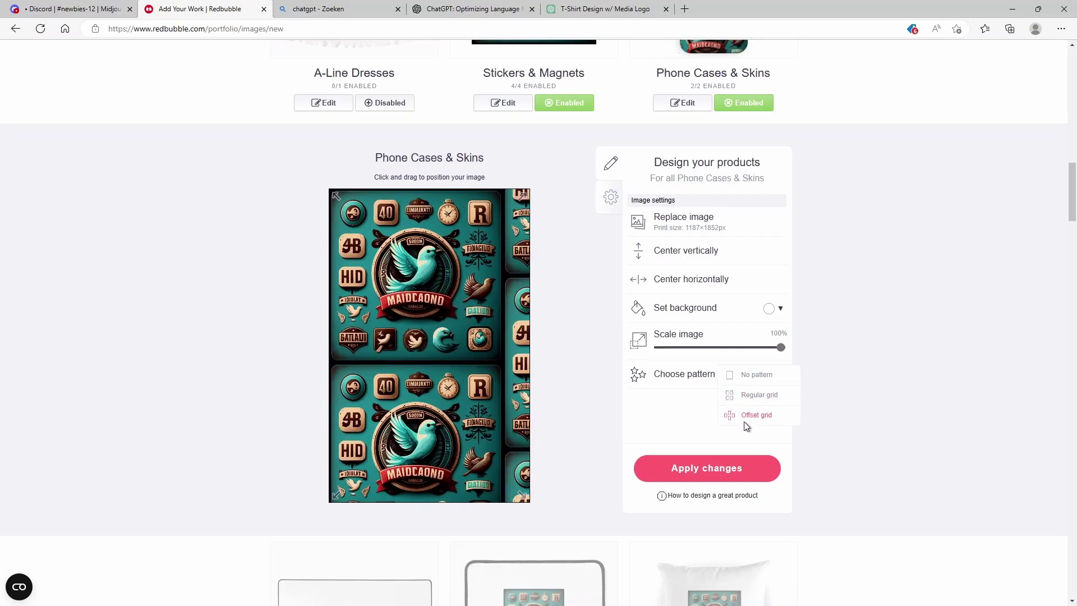
{"action": "left_click", "coordinate": [761, 401]}
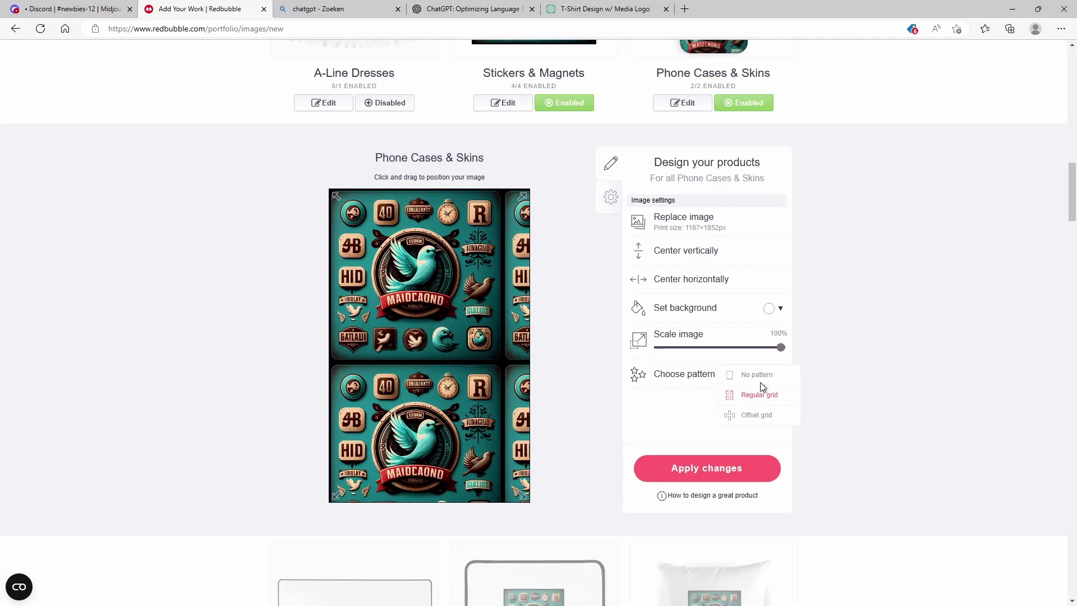
Step: Keep the logo at 100% scale, centre it vertically and horizontally, and apply changes
{"action": "left_click_drag", "start_coordinate": [780, 347], "coordinate": [749, 348]}
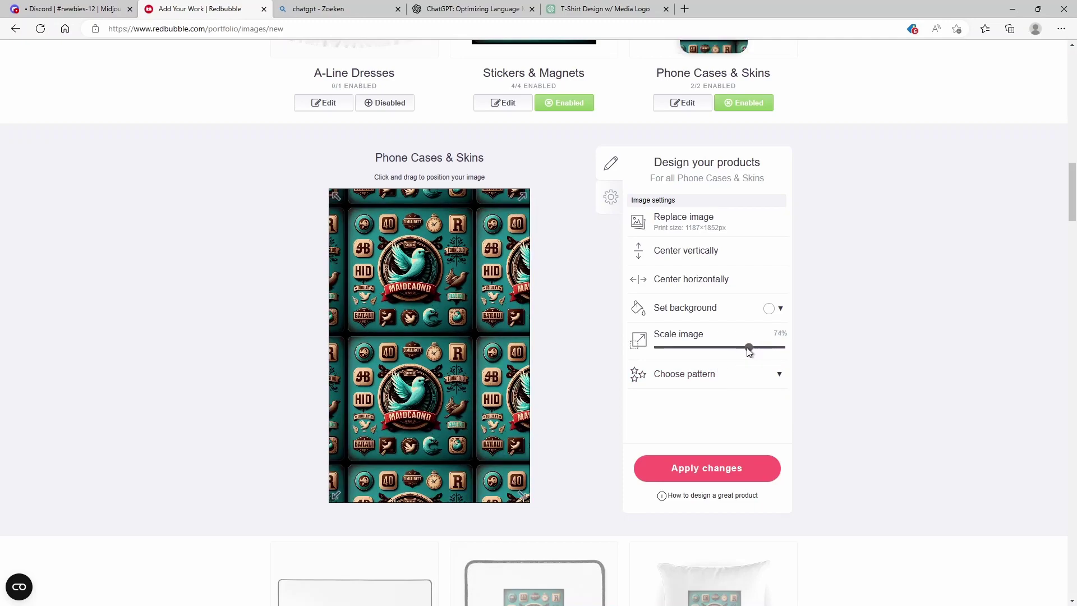
{"action": "left_click_drag", "start_coordinate": [754, 349], "coordinate": [799, 347]}
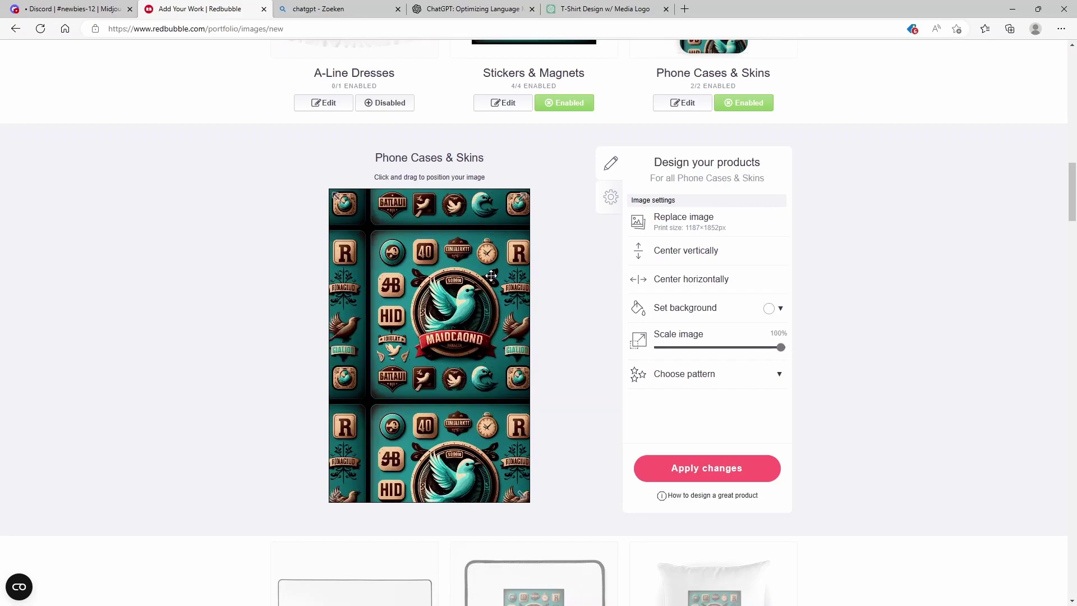
{"action": "left_click", "coordinate": [665, 250]}
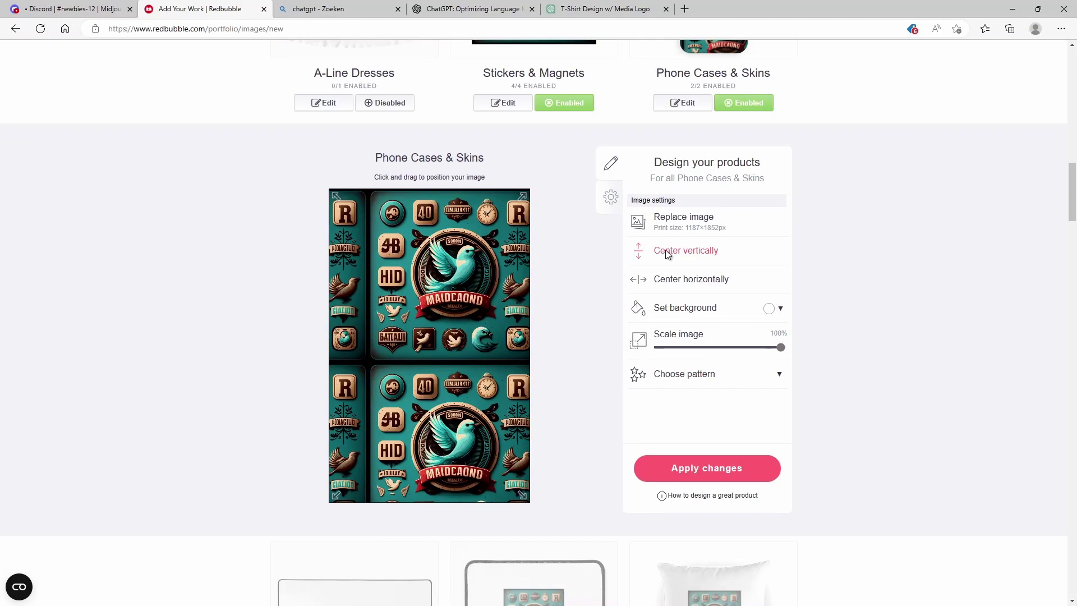
{"action": "left_click", "coordinate": [689, 286]}
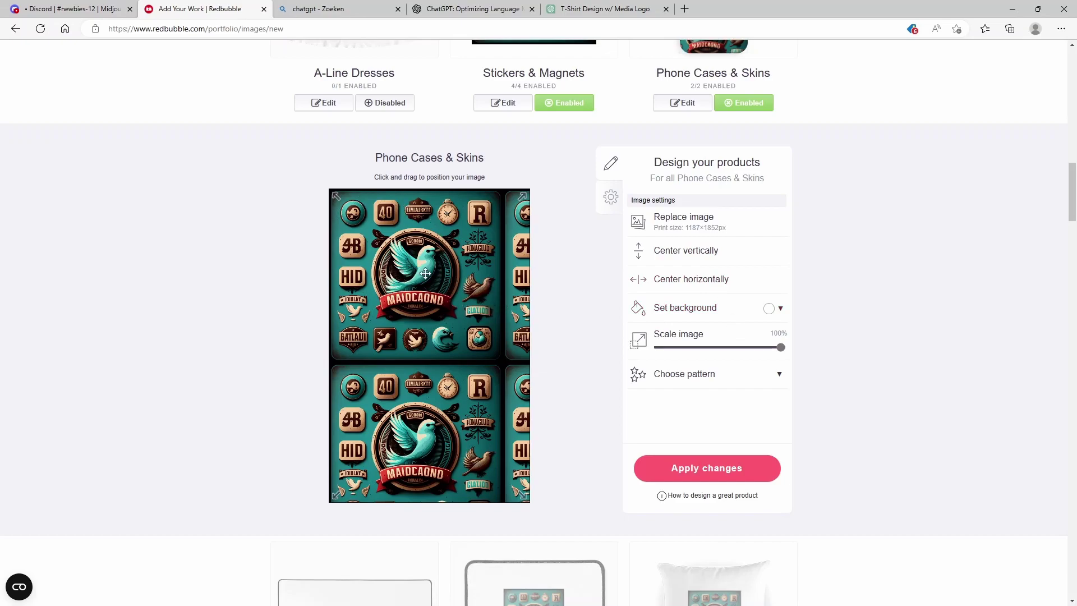
{"action": "left_click", "coordinate": [690, 470]}
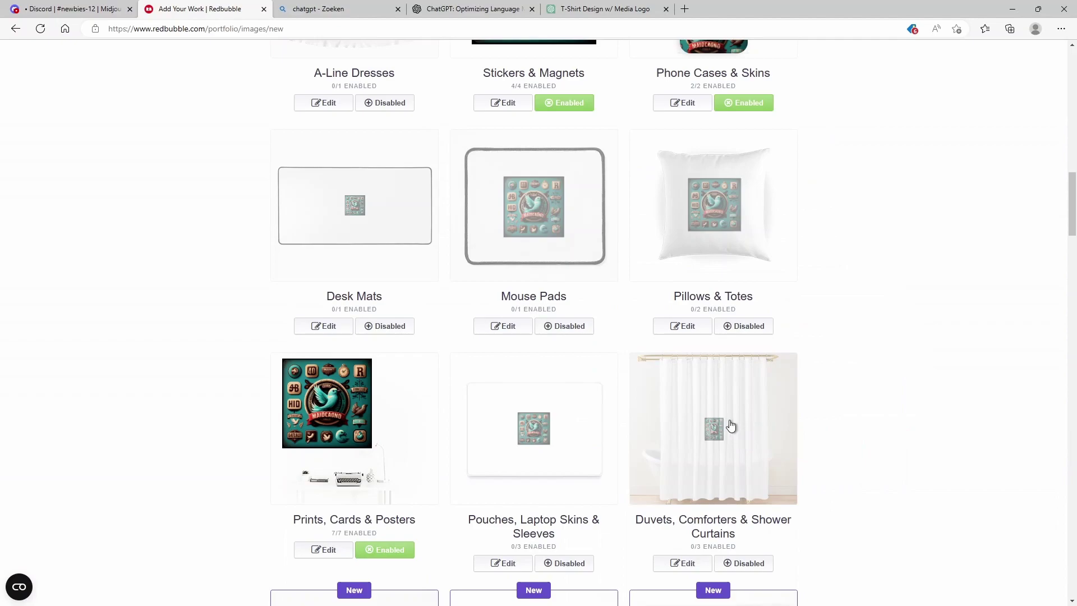
{"action": "scroll", "coordinate": [799, 333], "scroll_direction": "up", "scroll_amount": 5}
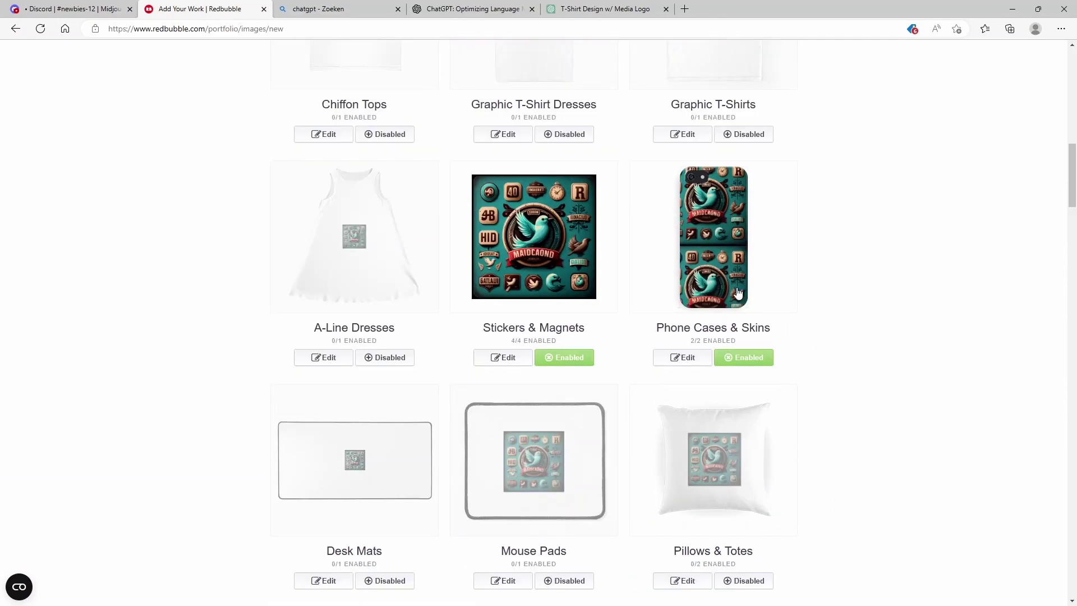
{"action": "scroll", "coordinate": [709, 246], "scroll_direction": "up", "scroll_amount": 9}
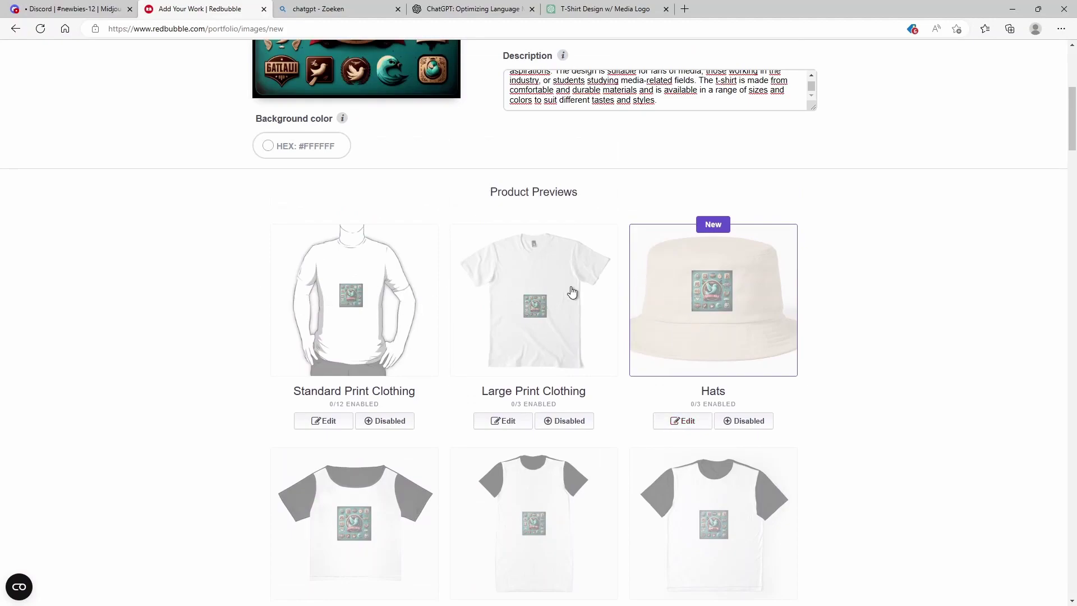
{"action": "scroll", "coordinate": [707, 297], "scroll_direction": "down", "scroll_amount": 5}
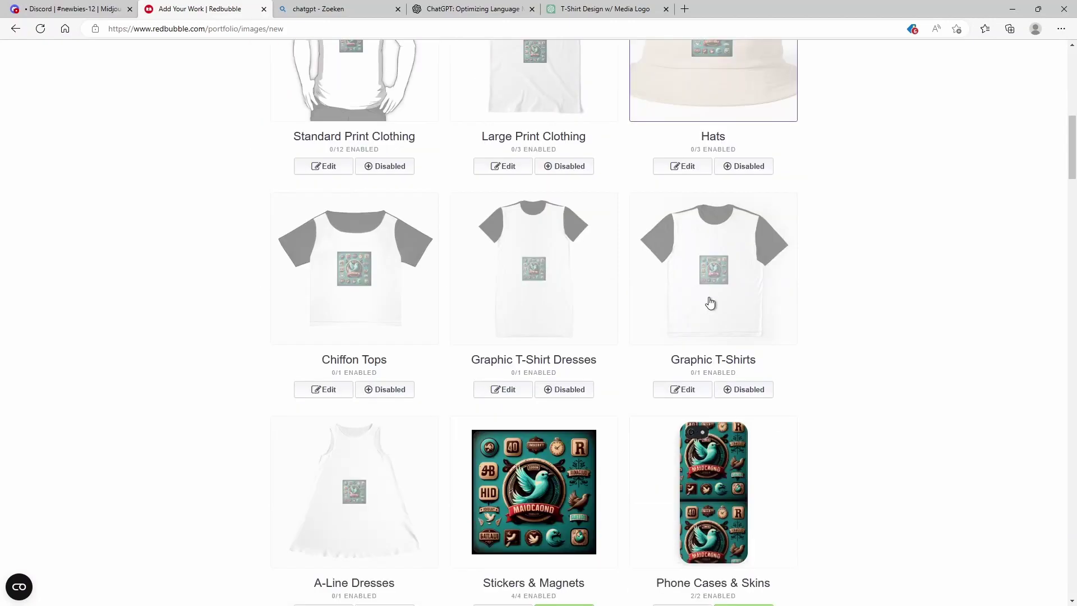
{"action": "scroll", "coordinate": [710, 303], "scroll_direction": "down", "scroll_amount": 5}
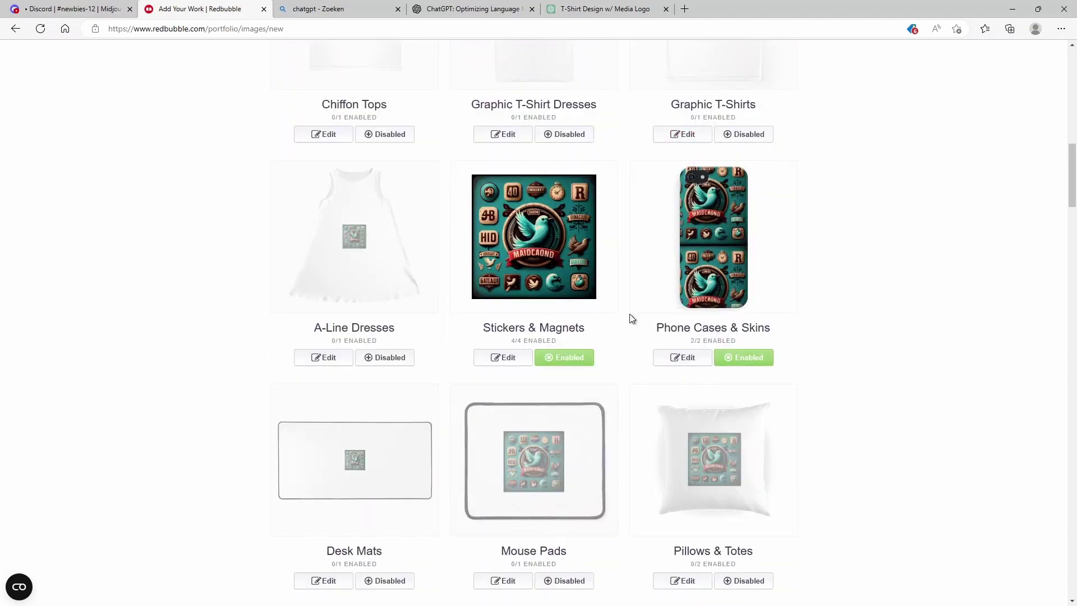
{"action": "left_click", "coordinate": [59, 9]}
{"action": "left_click", "coordinate": [799, 189]}
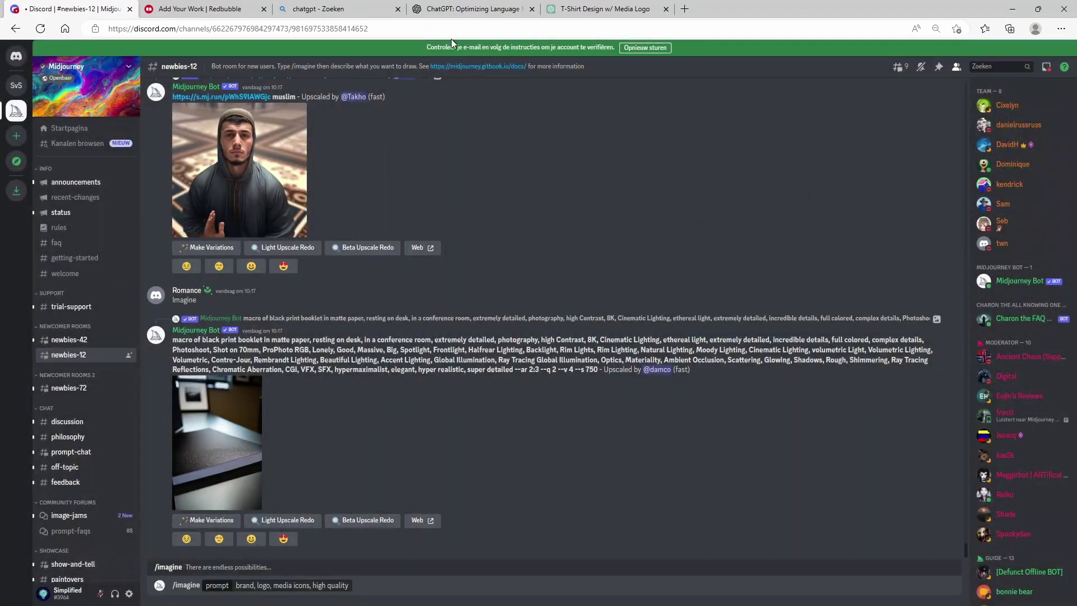
{"action": "left_click", "coordinate": [200, 9]}
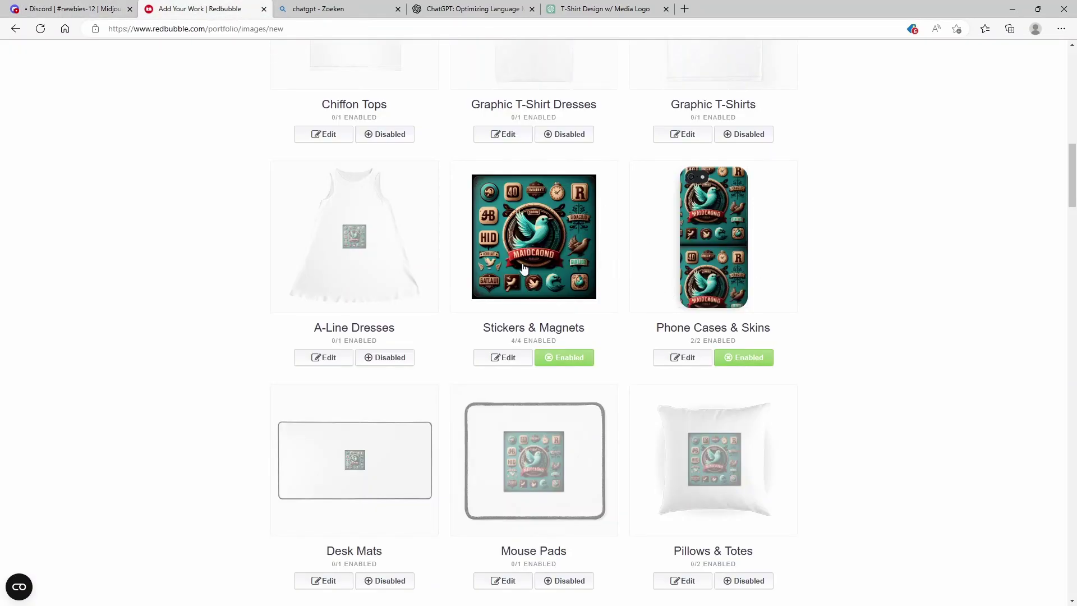
{"action": "scroll", "coordinate": [524, 268], "scroll_direction": "up", "scroll_amount": 15}
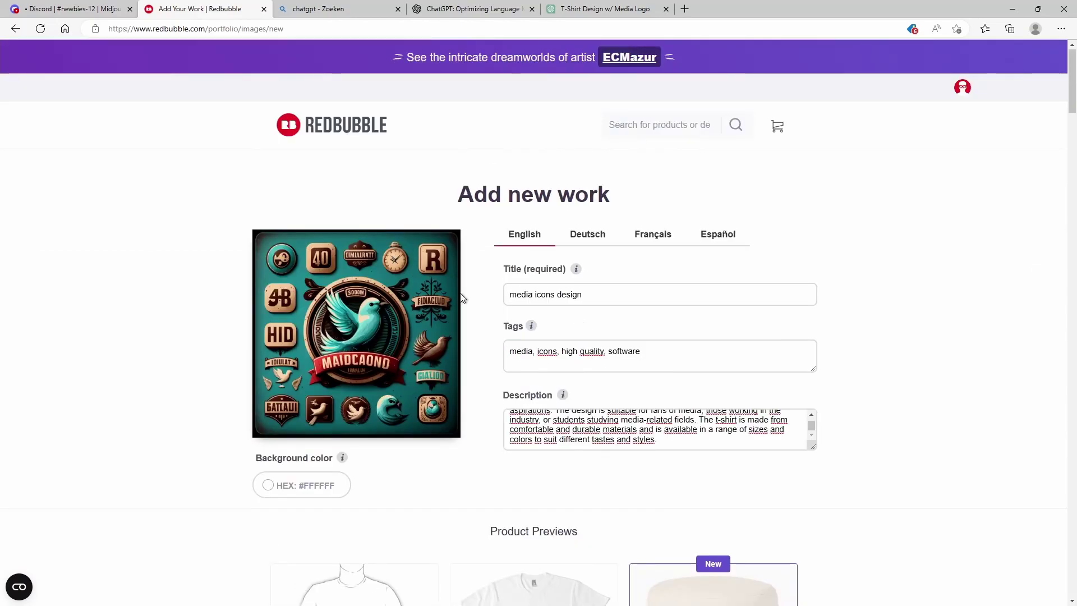